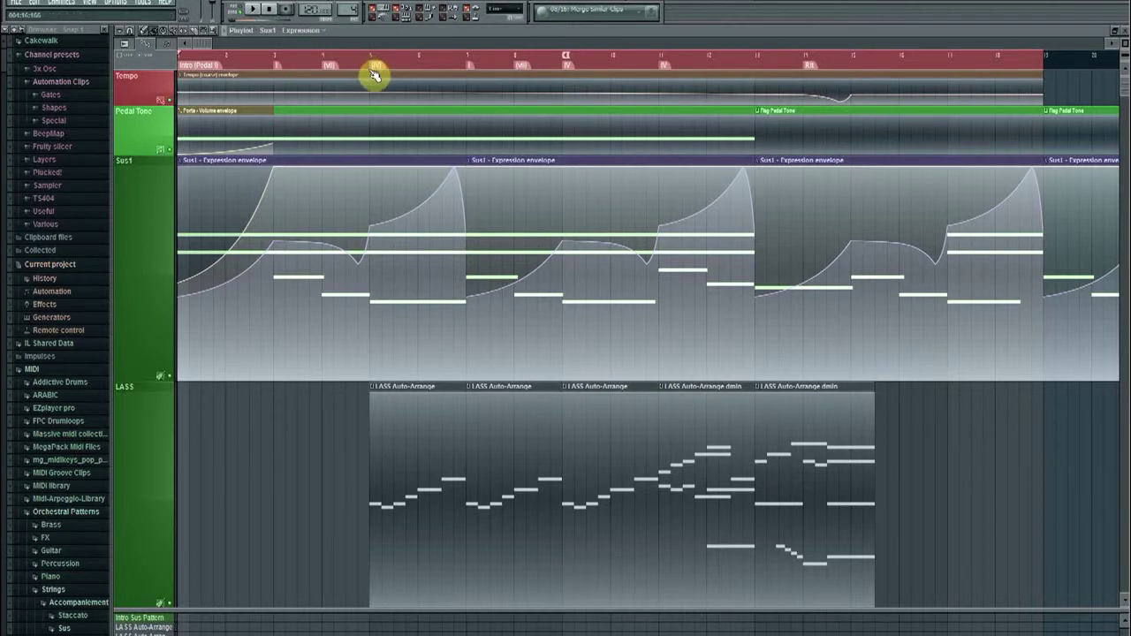
Step: Collapse the Automation Clips folder under Channel presets in the Browser
mouse_move(475, 174)
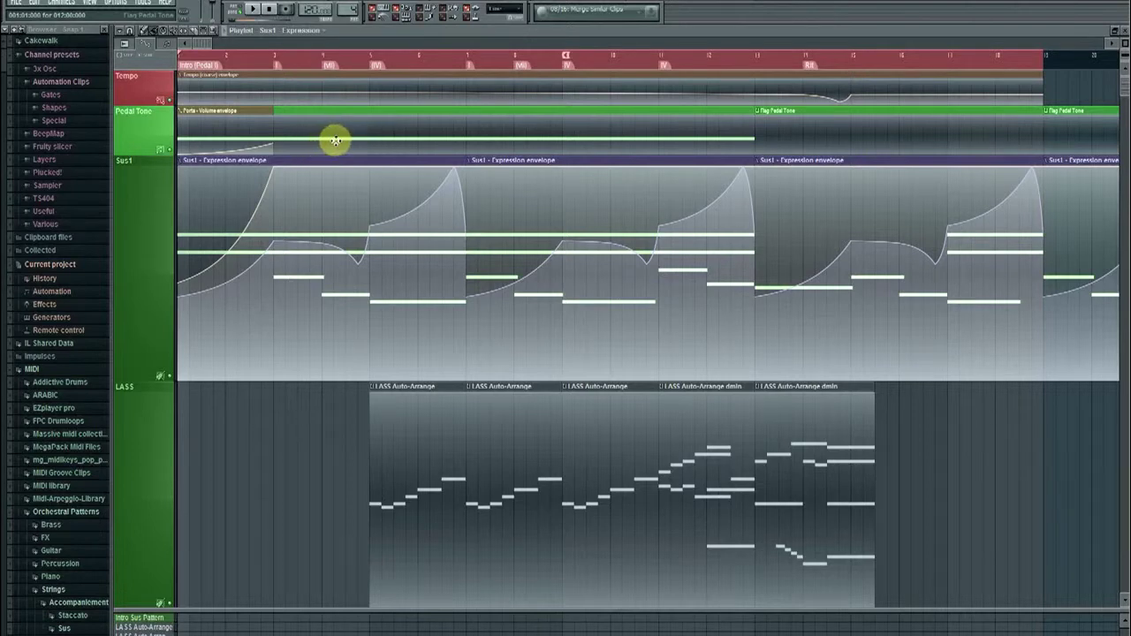
click(70, 83)
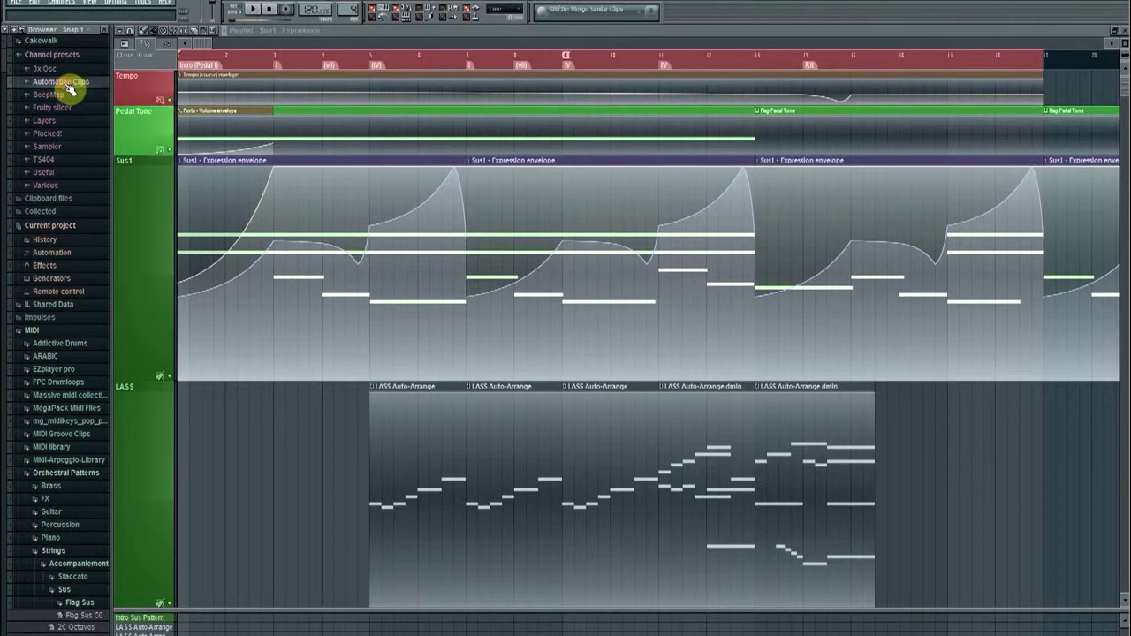
Step: Fold and reopen the Automation Clips, Channel presets and Current project folders
click(70, 84)
click(69, 85)
click(69, 55)
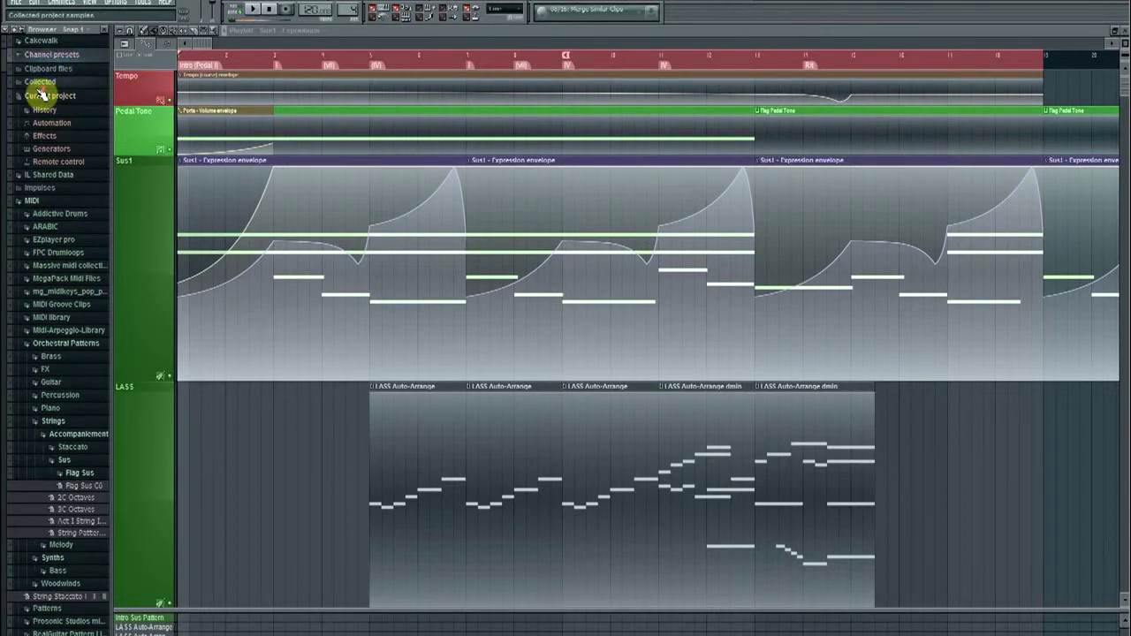
click(44, 94)
click(45, 94)
click(59, 58)
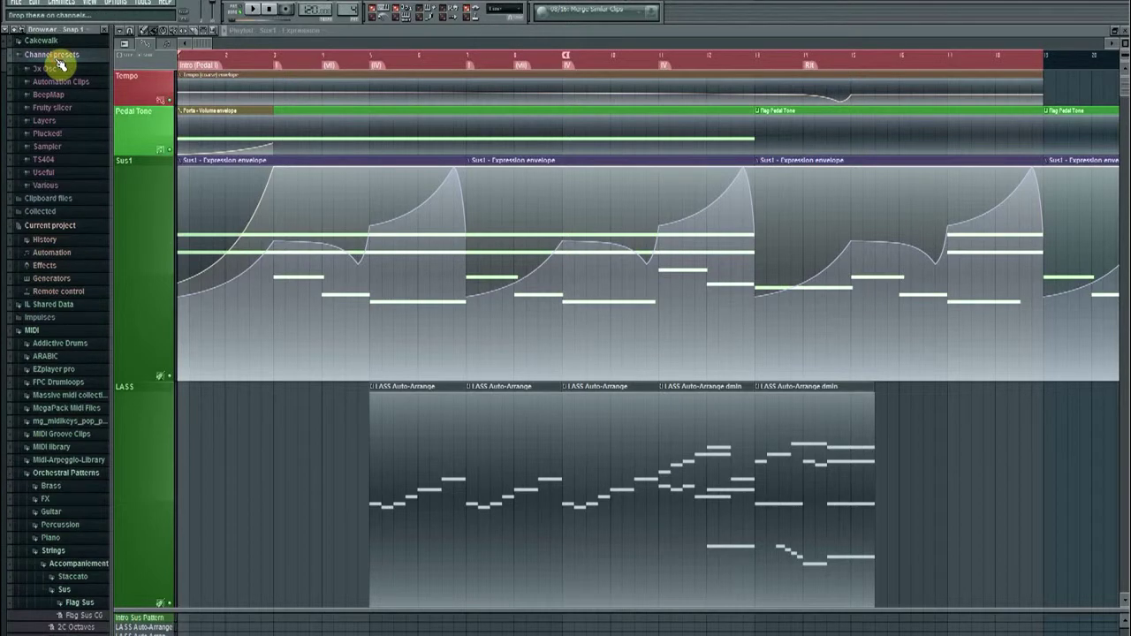
Step: Expand Automation Clips and briefly open the Shapes (Saw, Sin, Square, Triangle), Gates and Special presets
click(61, 82)
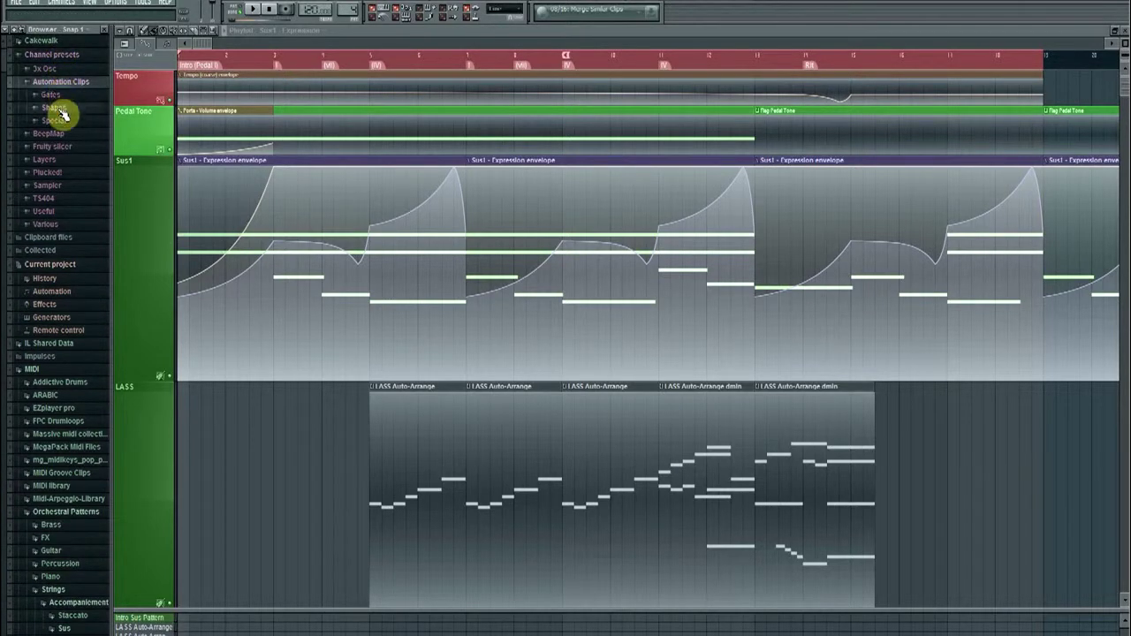
click(55, 108)
click(55, 107)
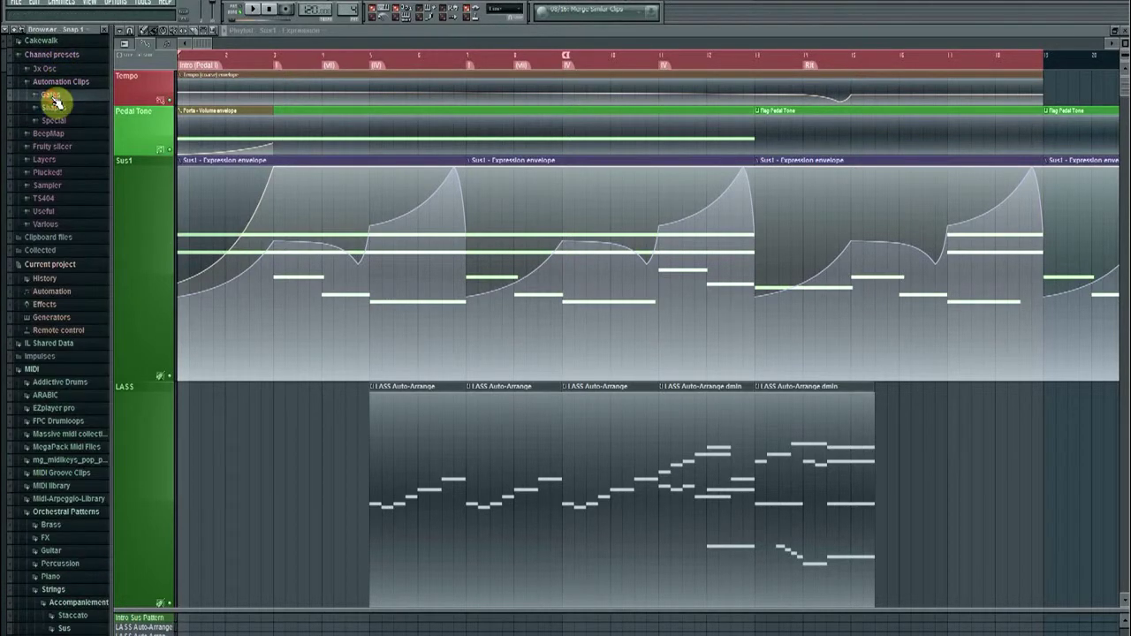
click(51, 96)
click(52, 95)
click(52, 131)
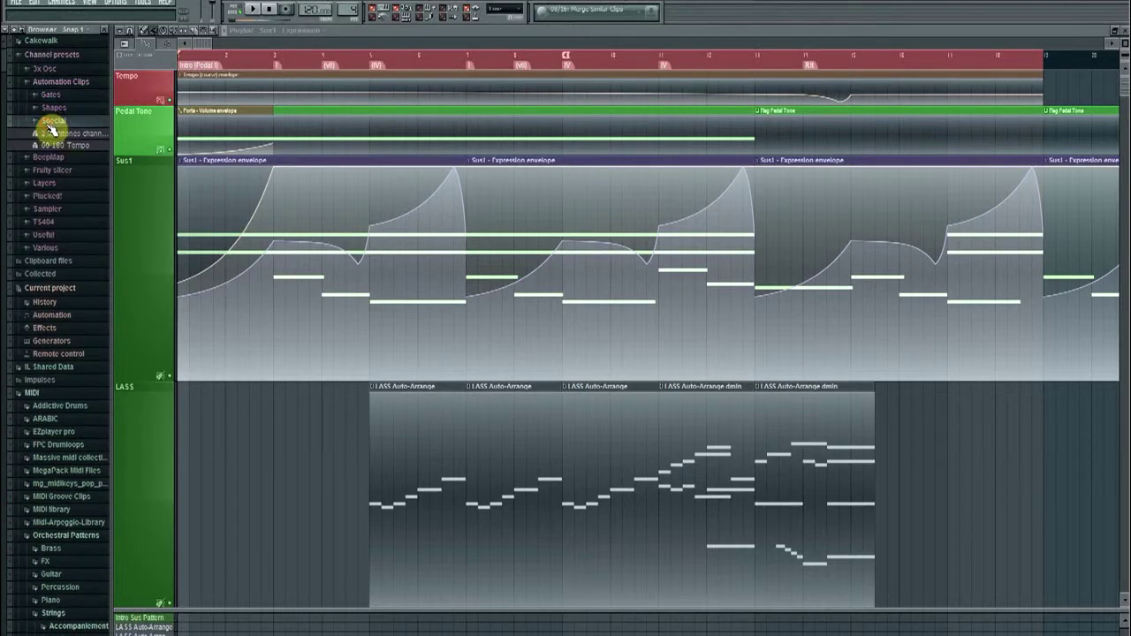
click(49, 131)
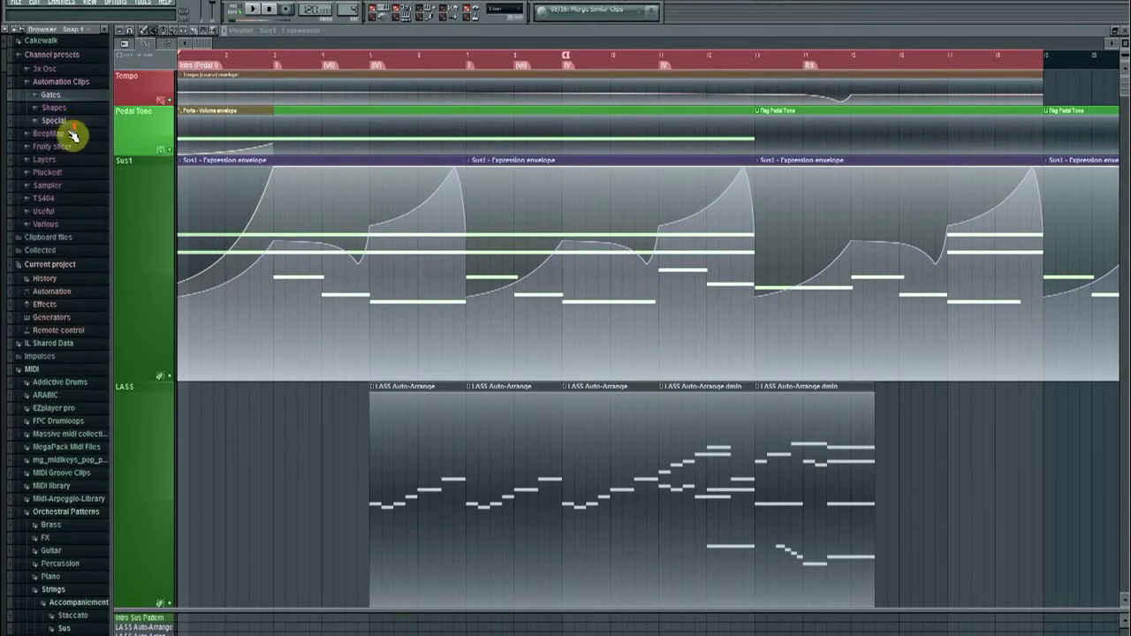
Step: Collapse Scores > Automation and Scores, then scroll back up to Current project
scroll(70, 137, down, 6)
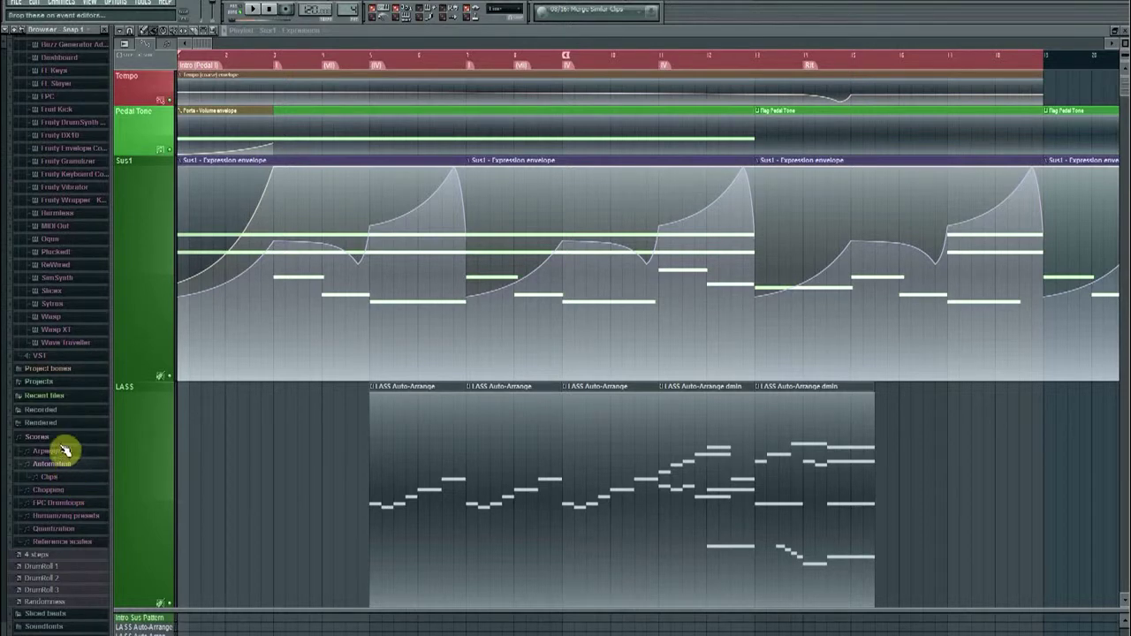
click(62, 468)
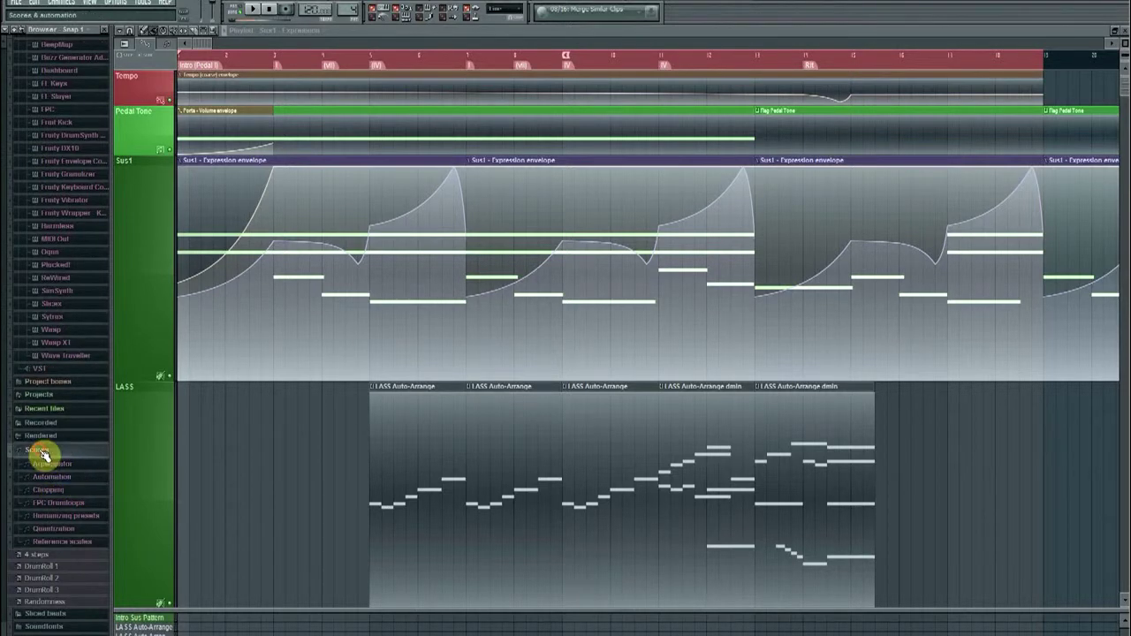
click(40, 451)
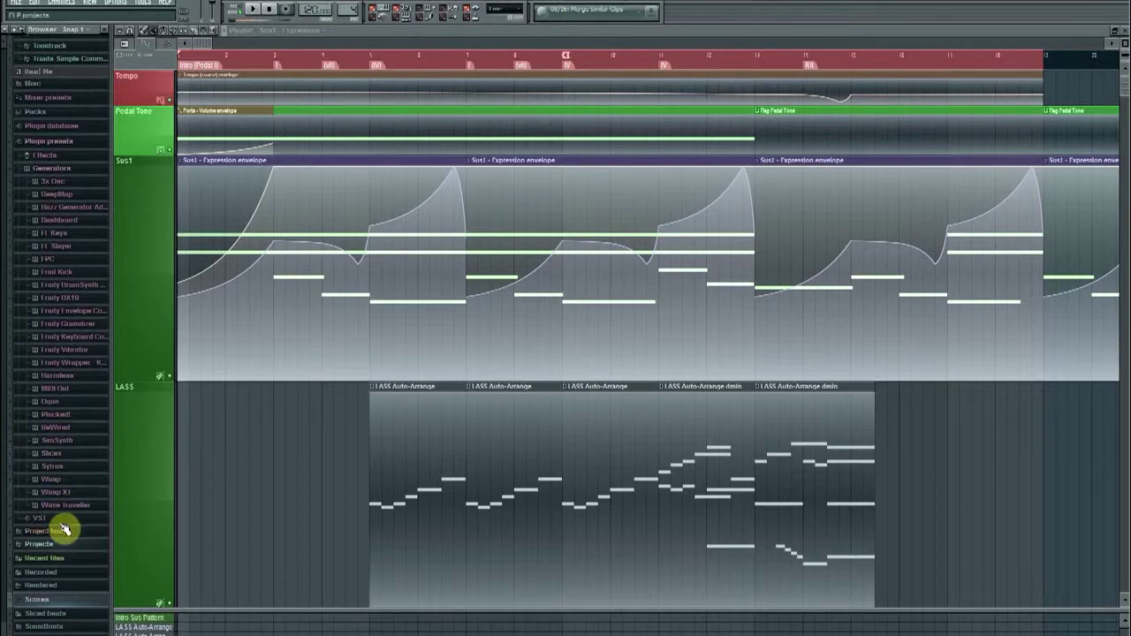
scroll(66, 442, up, 4)
scroll(69, 428, up, 12)
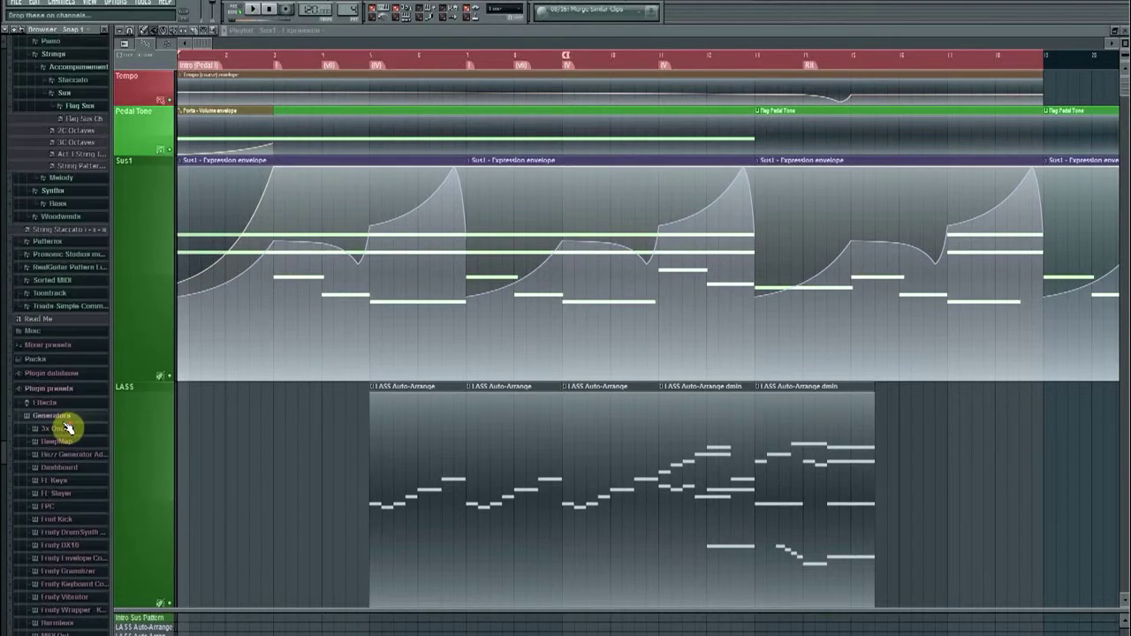
scroll(69, 428, up, 3)
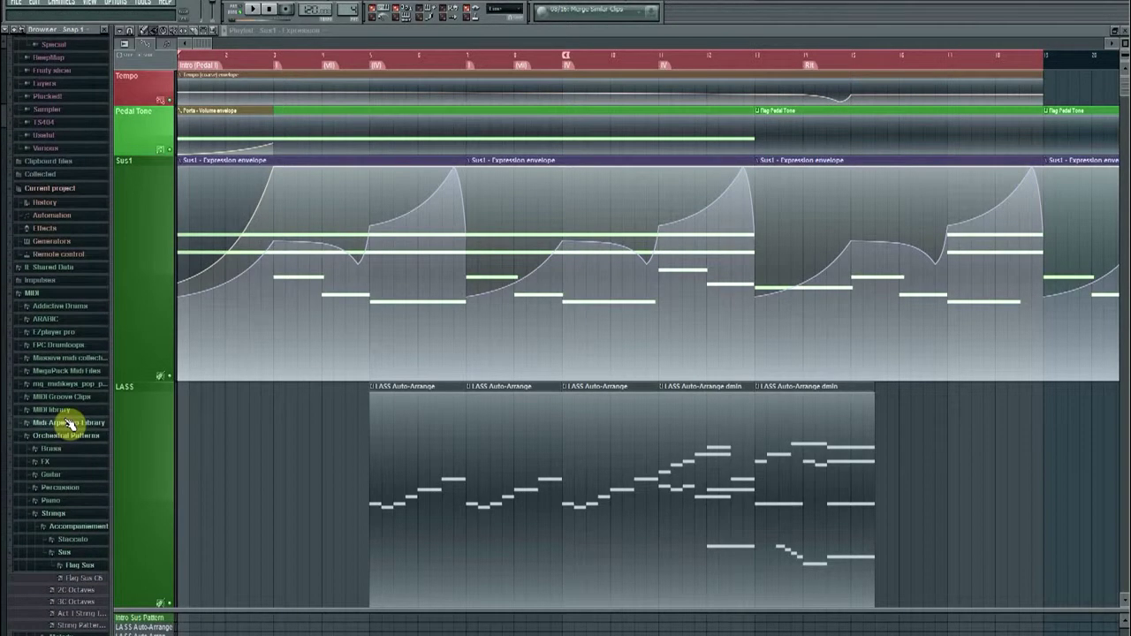
Step: Expand Current project > Automation, then select Intro Sus Pattern, expanding and collapsing it
click(54, 218)
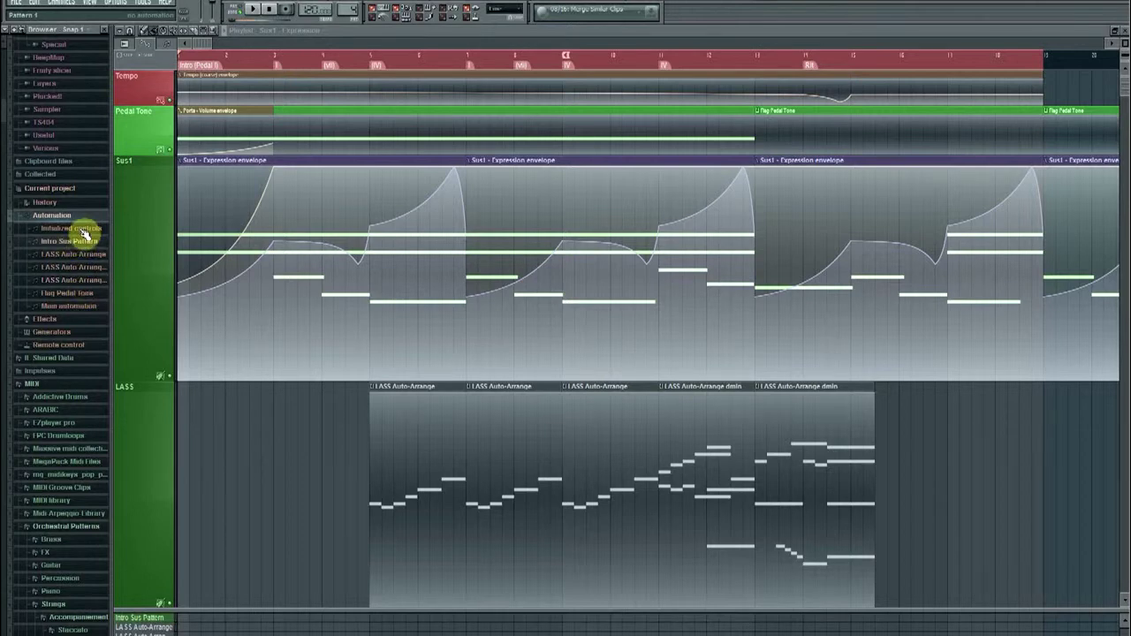
right_click(82, 240)
click(57, 248)
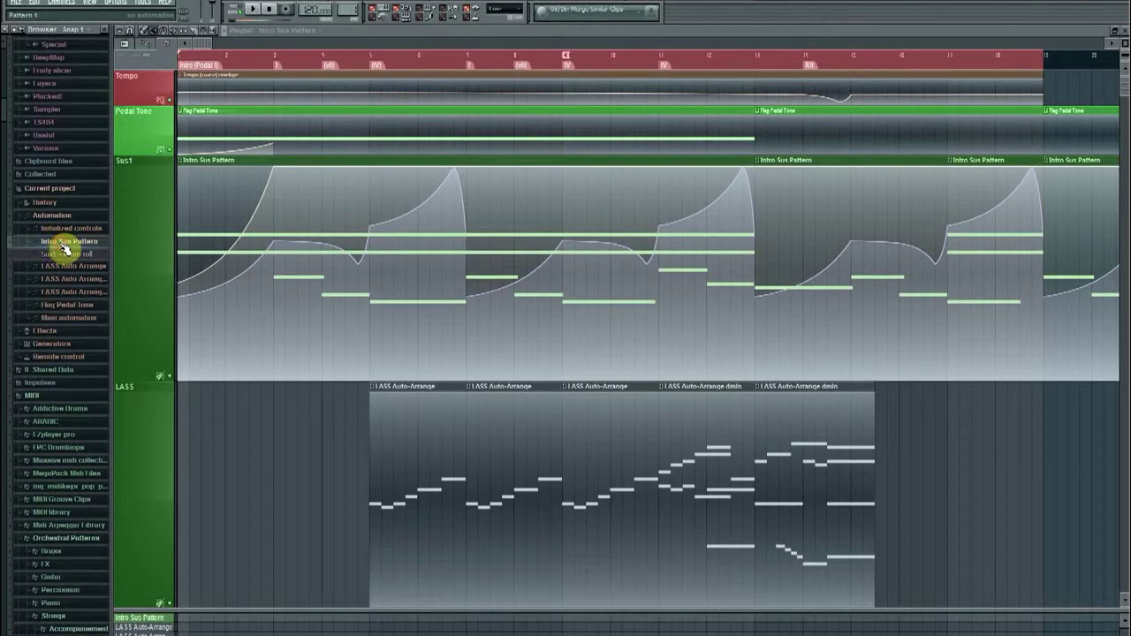
click(67, 246)
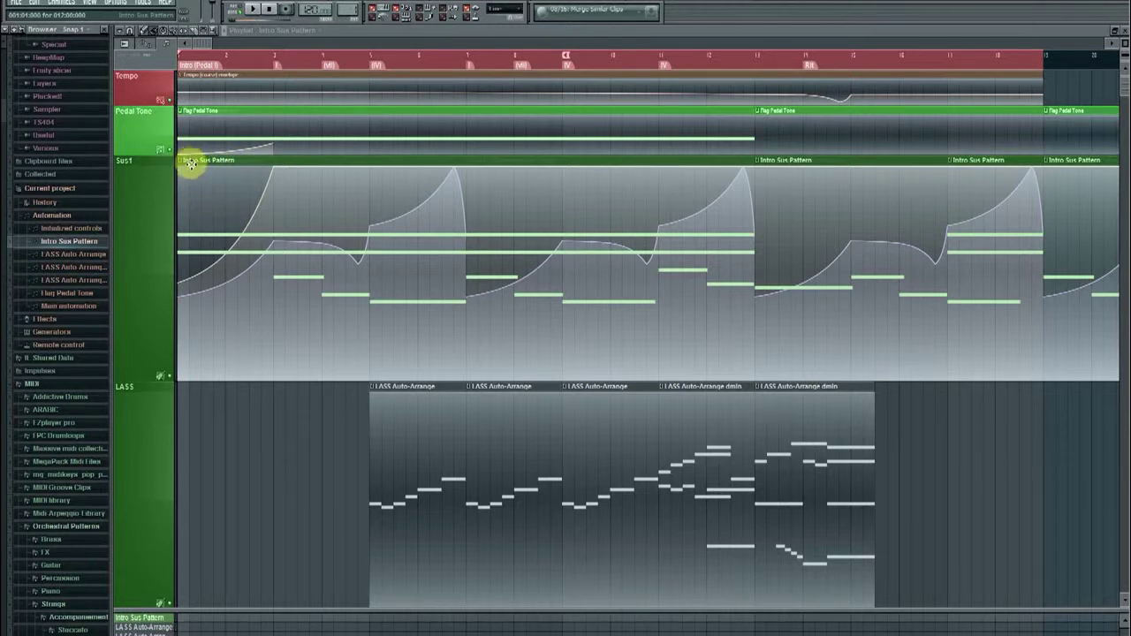
click(255, 10)
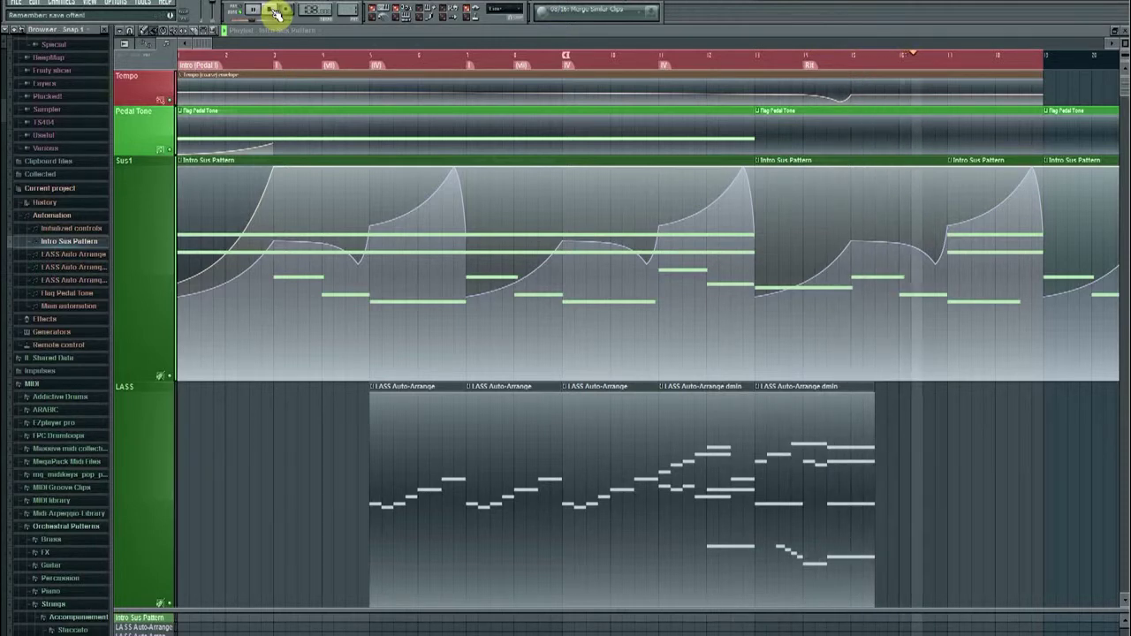
click(274, 12)
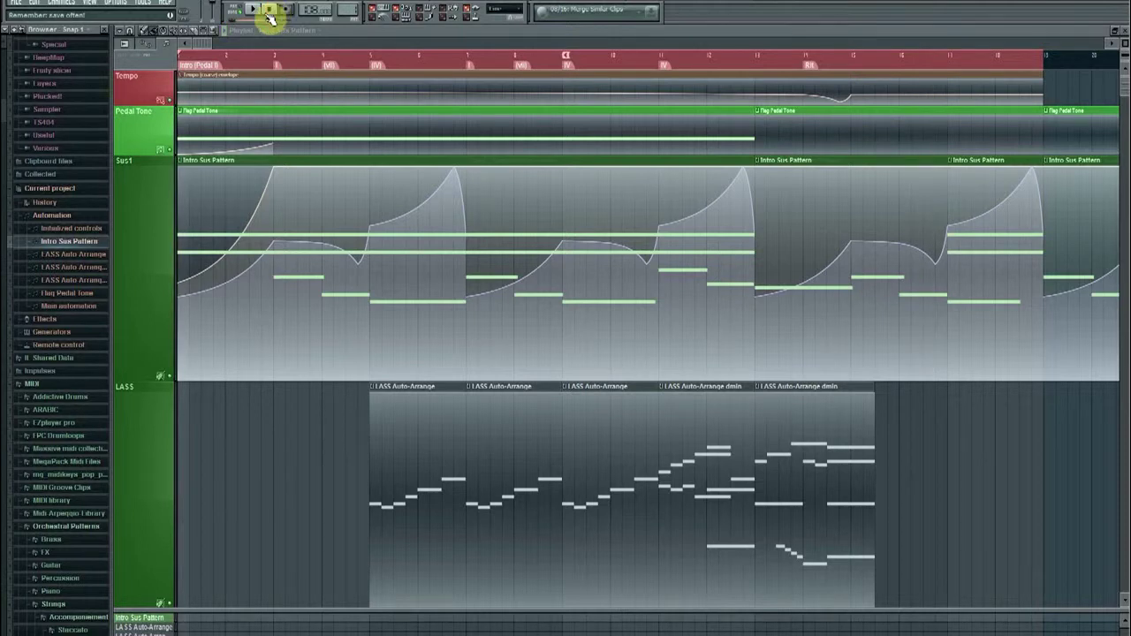
Step: Drag the first Intro Sus Pattern clip from Sus1 into LASS, revealing the Sus1 expression envelope
drag(197, 44, 144, 71)
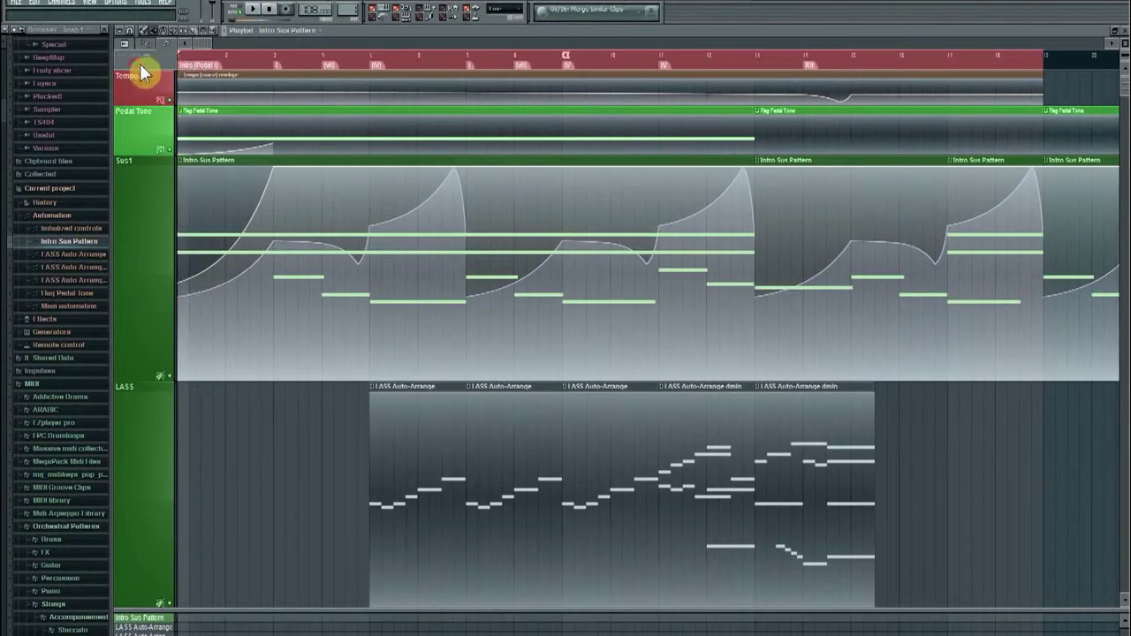
drag(207, 45, 189, 64)
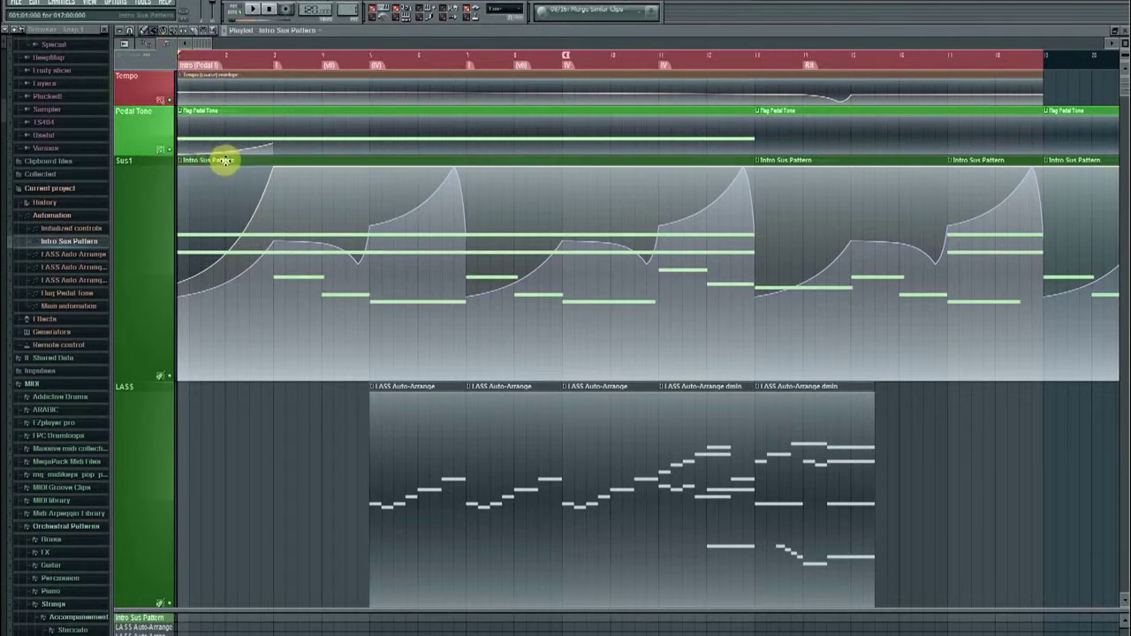
drag(225, 160, 197, 397)
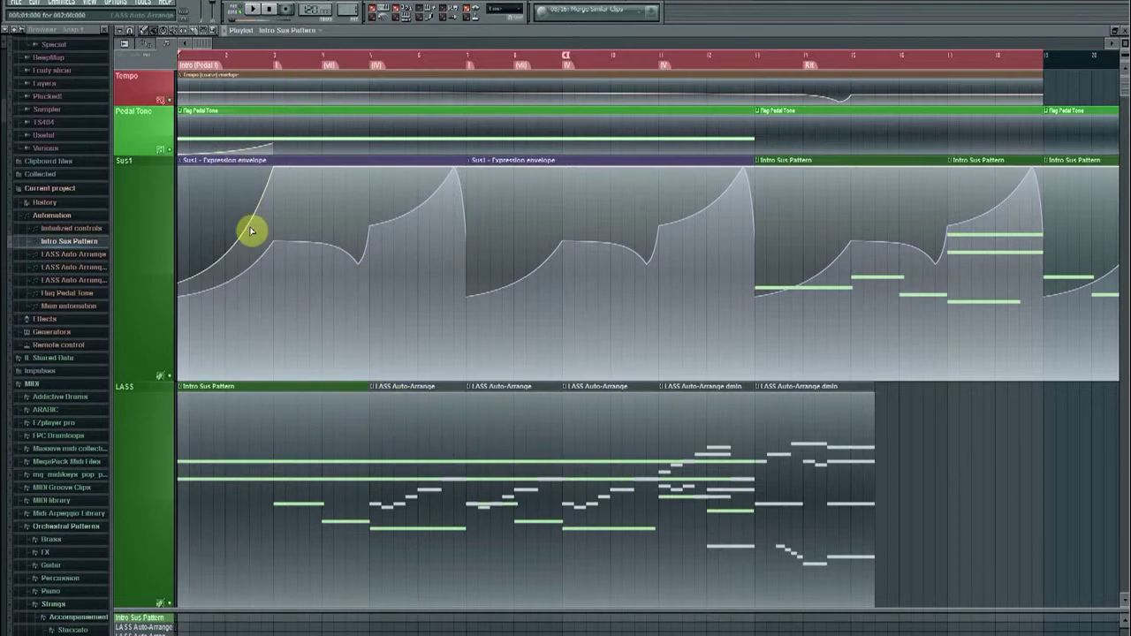
click(181, 162)
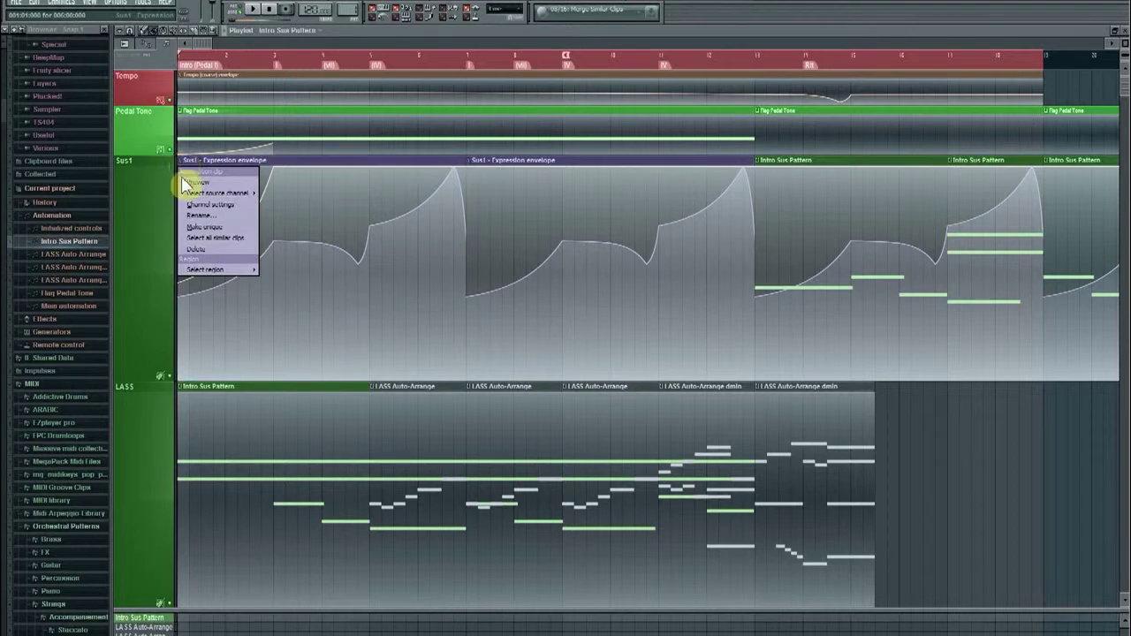
Step: Save the Sus1 Expression channel state as a preset, browsing into C:\Program Files (x86)
click(205, 204)
click(380, 120)
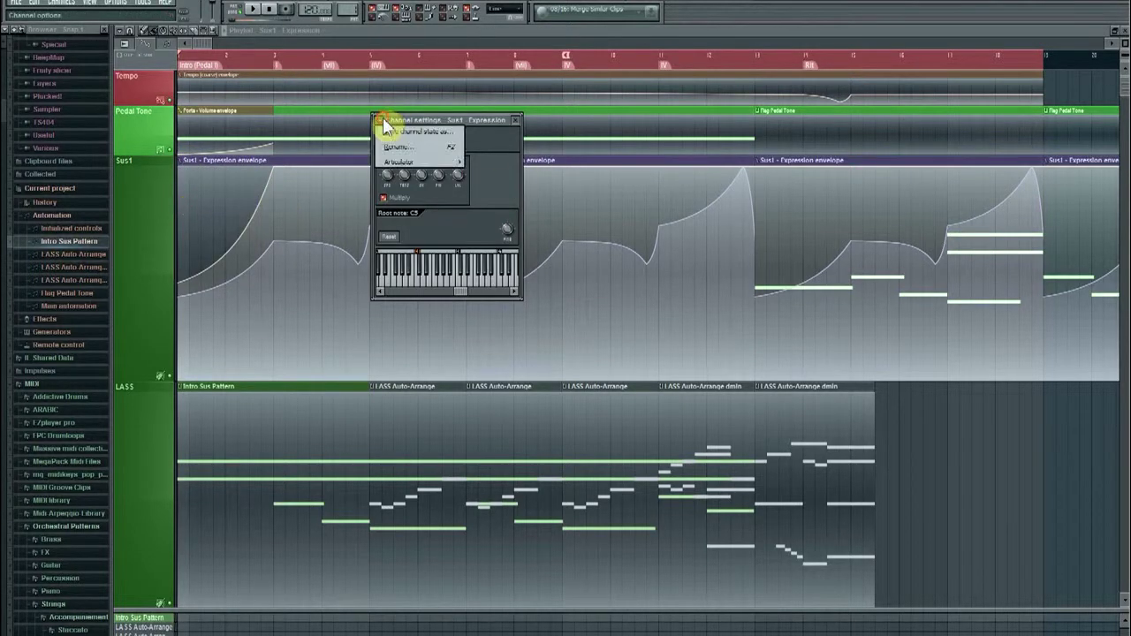
click(393, 132)
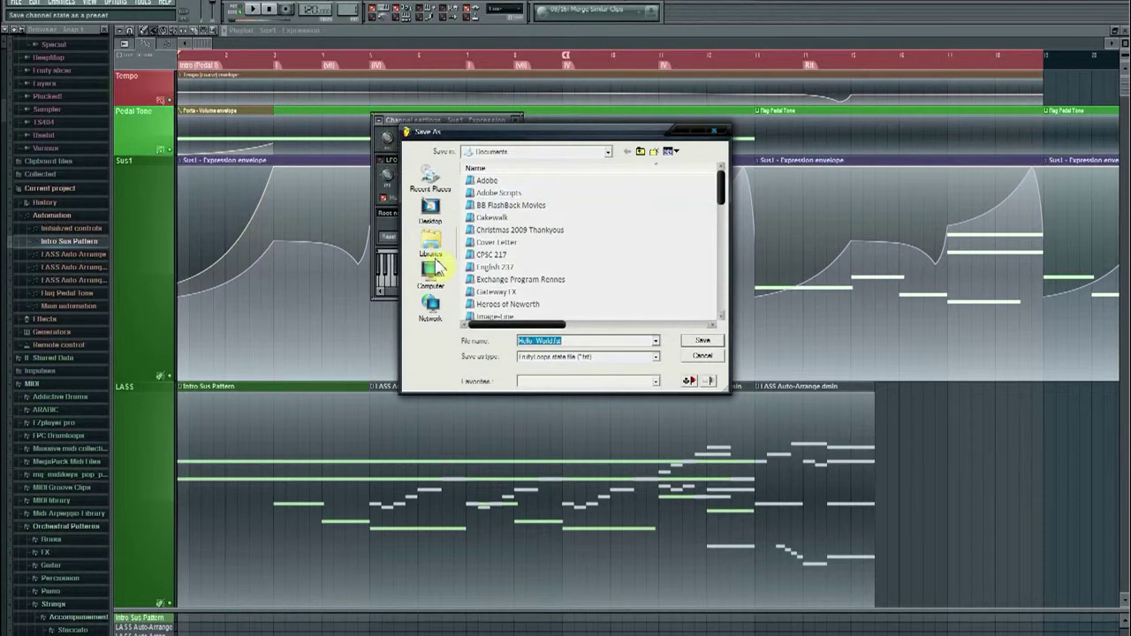
click(432, 278)
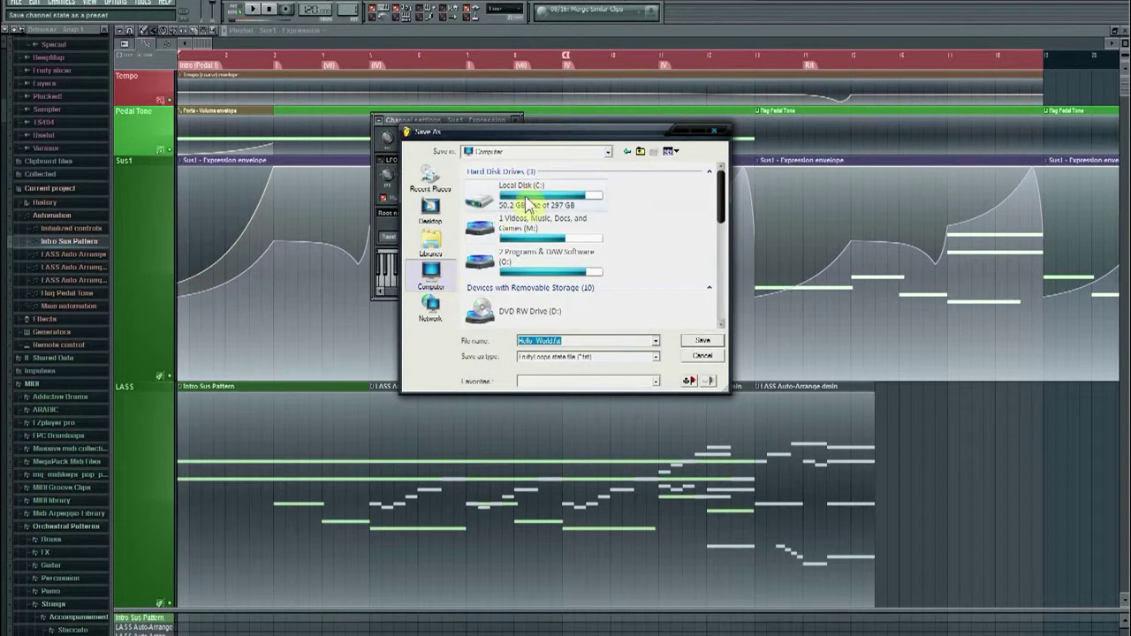
double_click(528, 205)
double_click(506, 294)
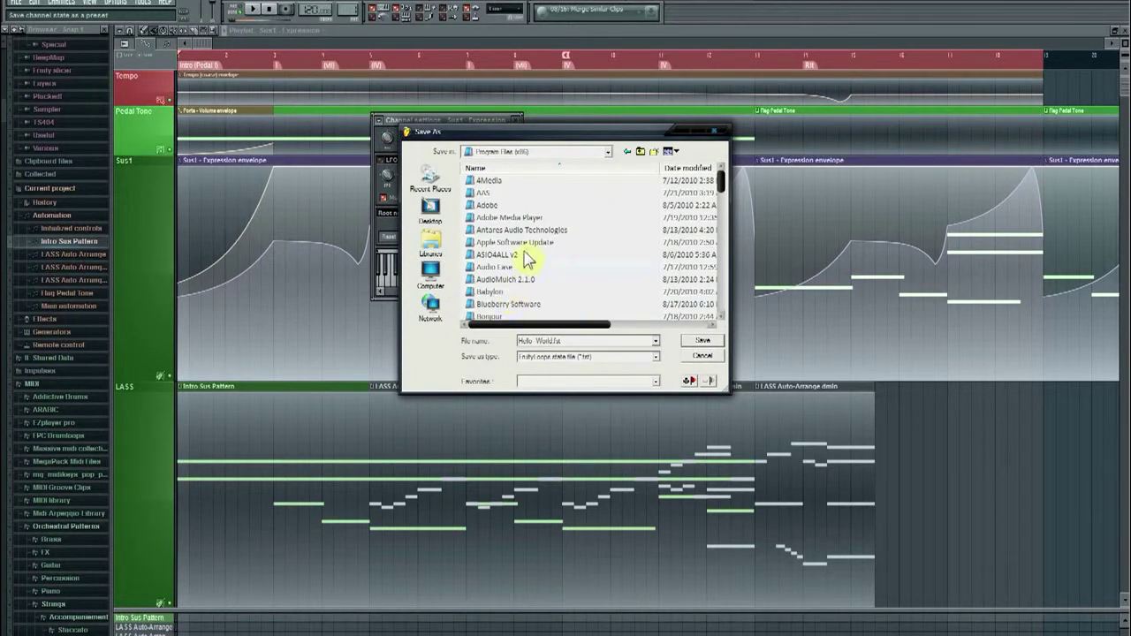
scroll(527, 256, down, 20)
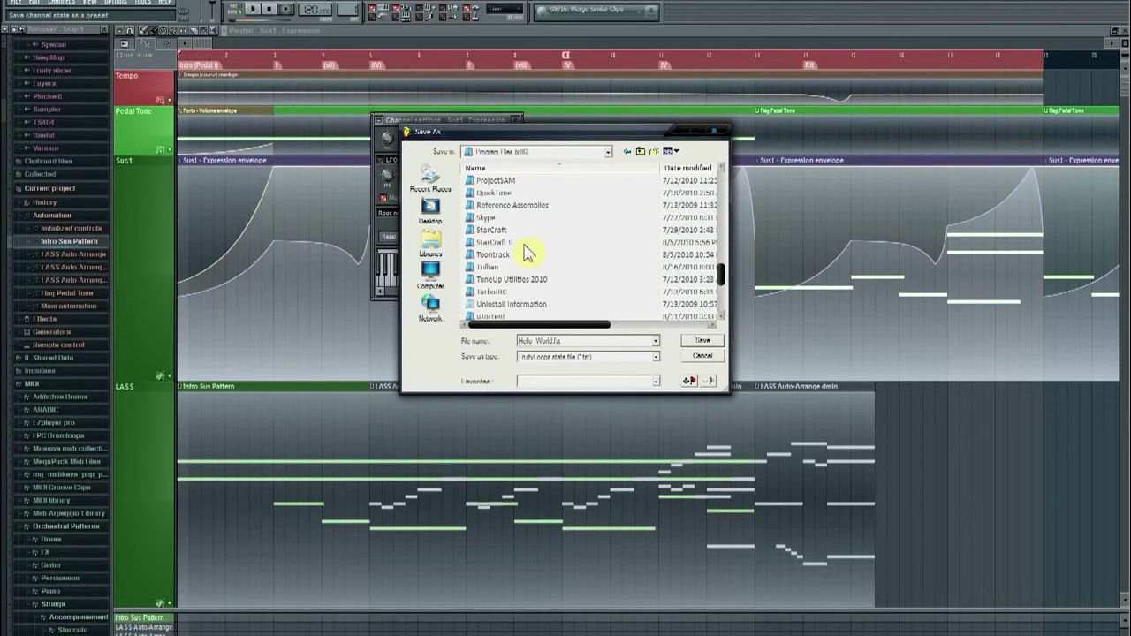
scroll(528, 269, up, 6)
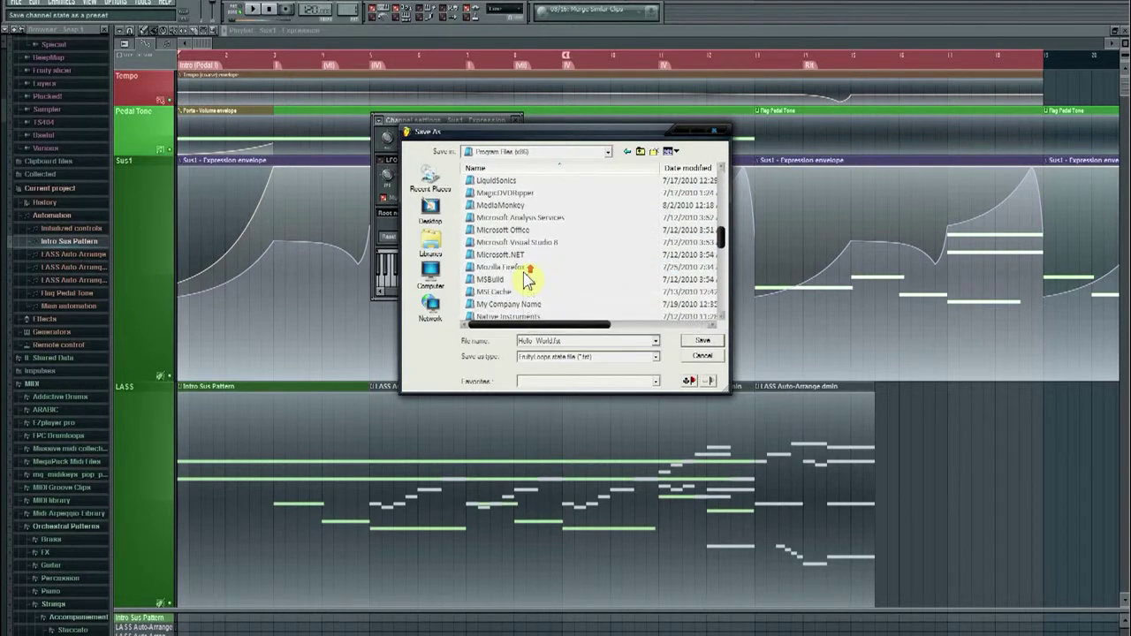
scroll(526, 276, up, 4)
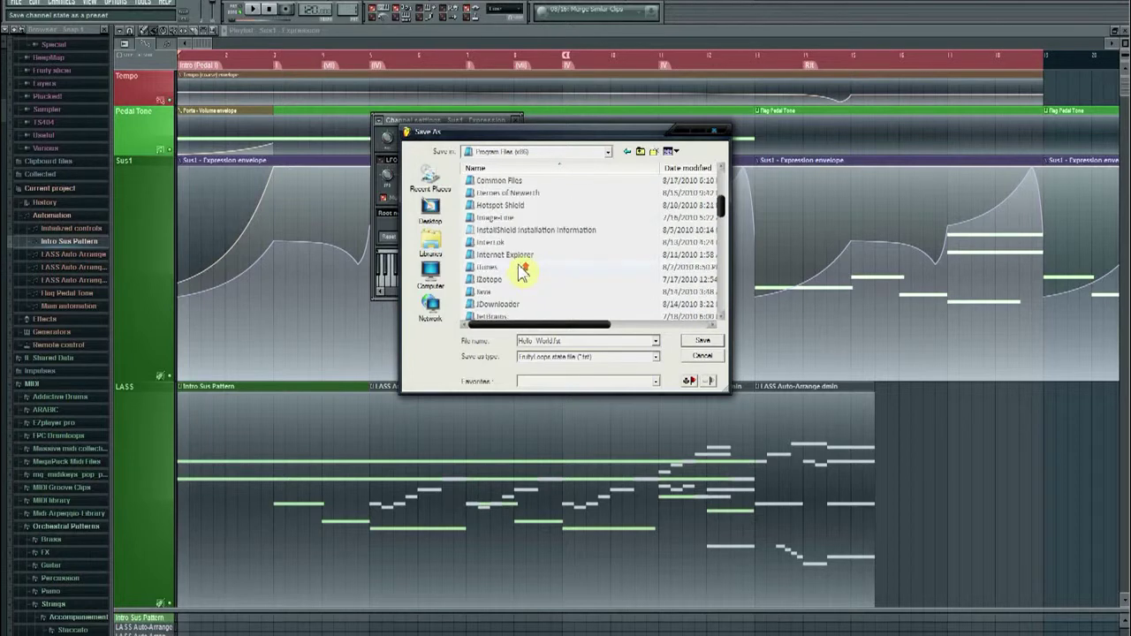
scroll(521, 265, up, 1)
Step: Navigate to Image-Line\FL Studio 9.5 beta\Data\Patches\Channel presets\Automation Clips
double_click(518, 253)
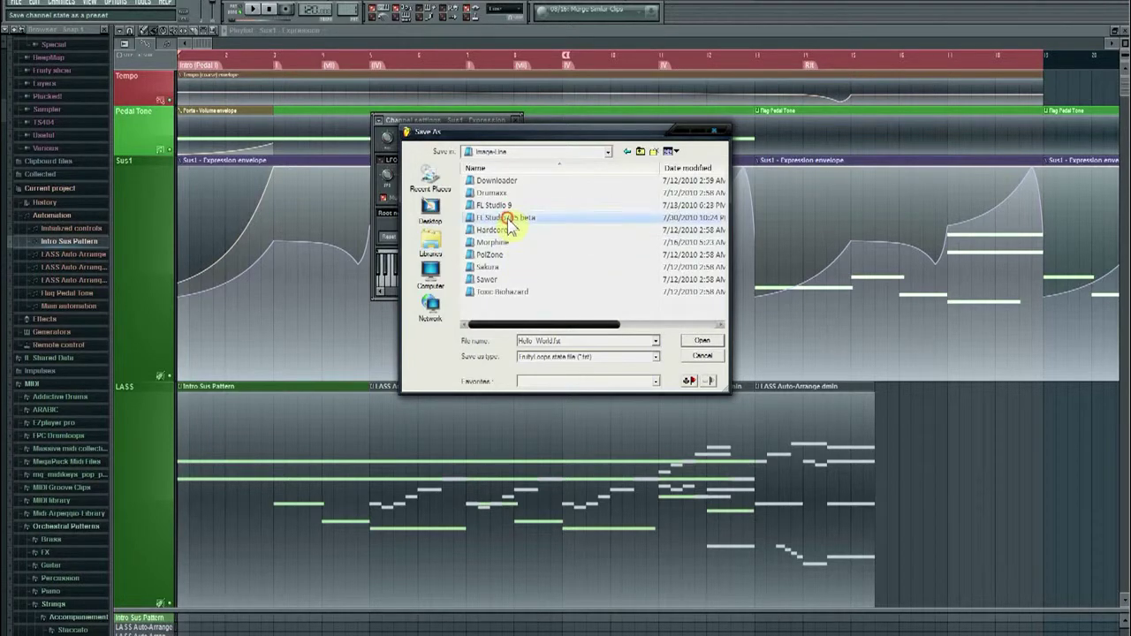
double_click(510, 226)
double_click(492, 193)
double_click(495, 182)
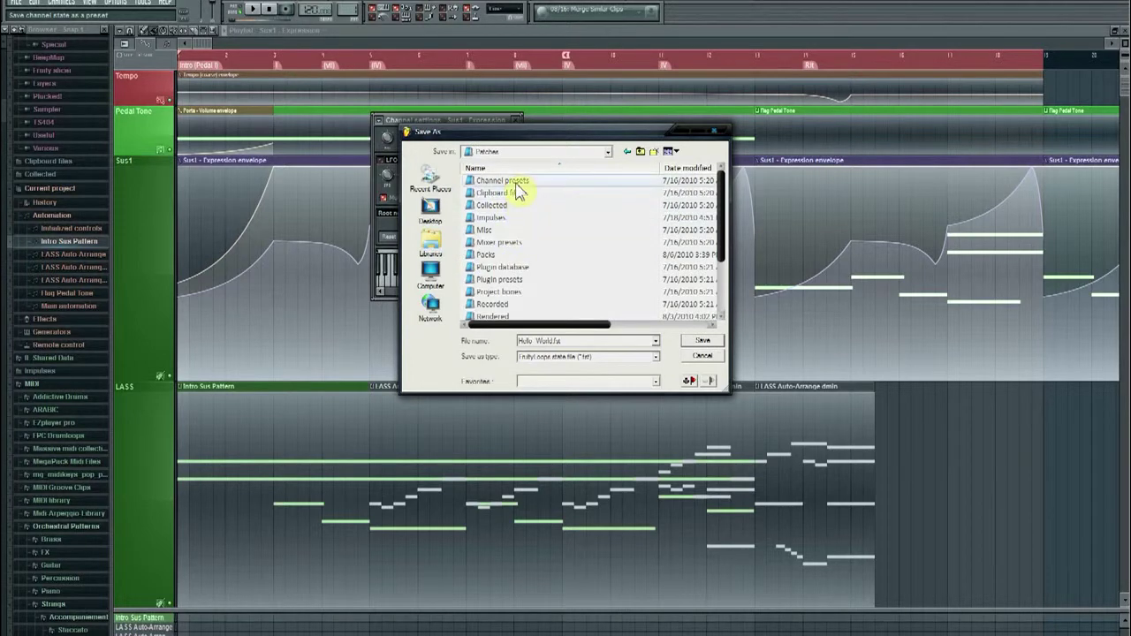
double_click(504, 182)
double_click(511, 194)
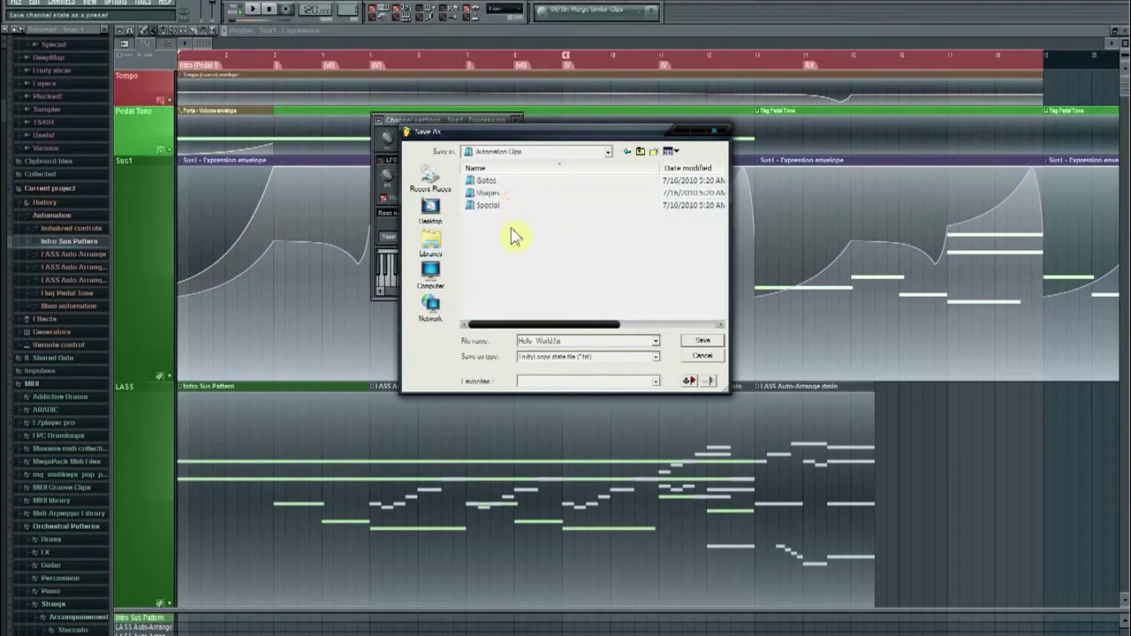
Step: Create a new folder named Hello World and save the preset inside as Hello World.fst
right_click(486, 232)
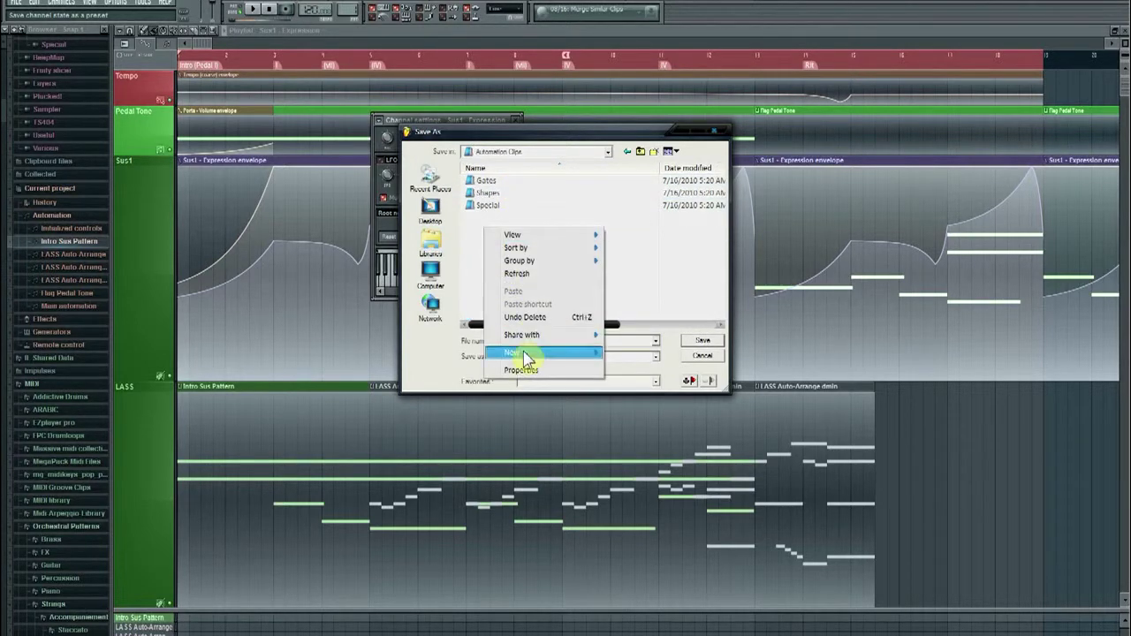
mouse_move(523, 351)
click(643, 355)
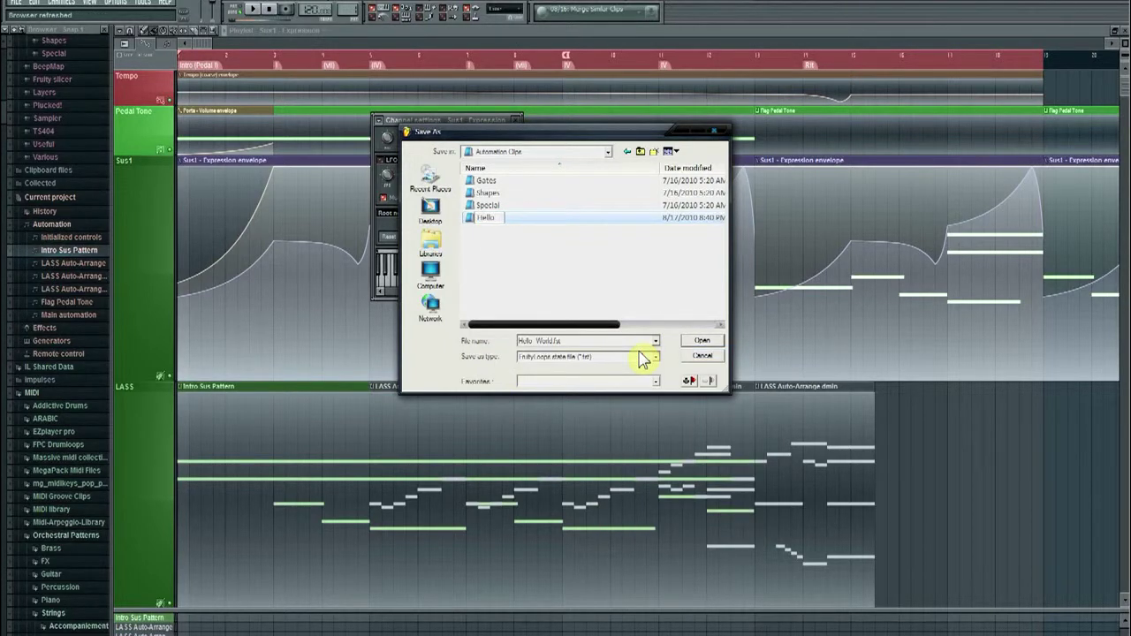
click(558, 268)
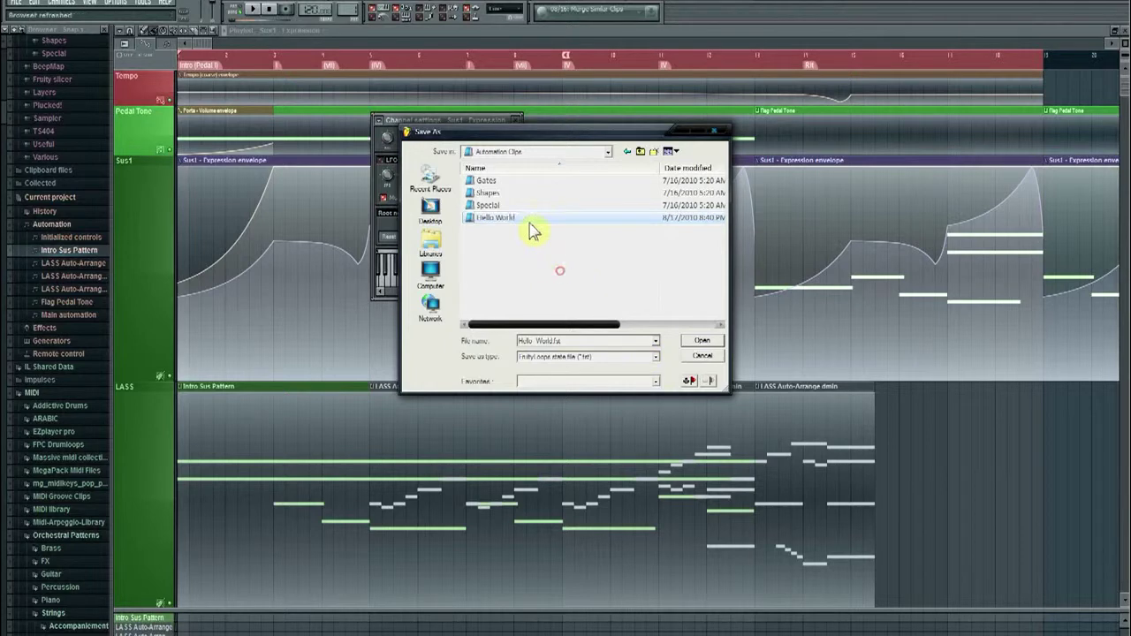
double_click(527, 219)
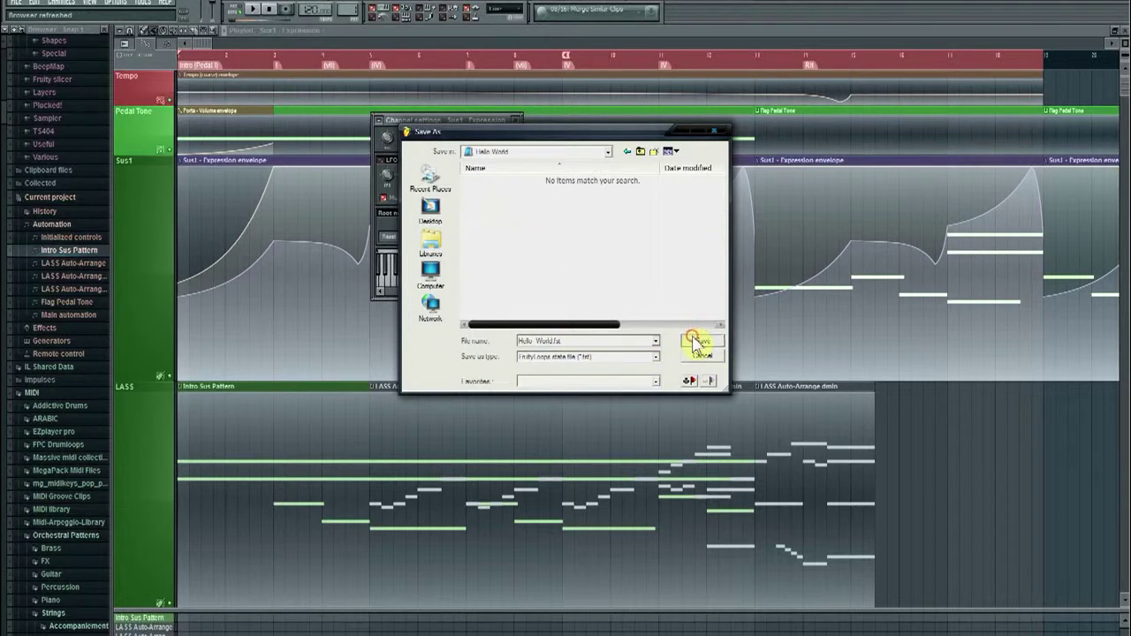
click(695, 343)
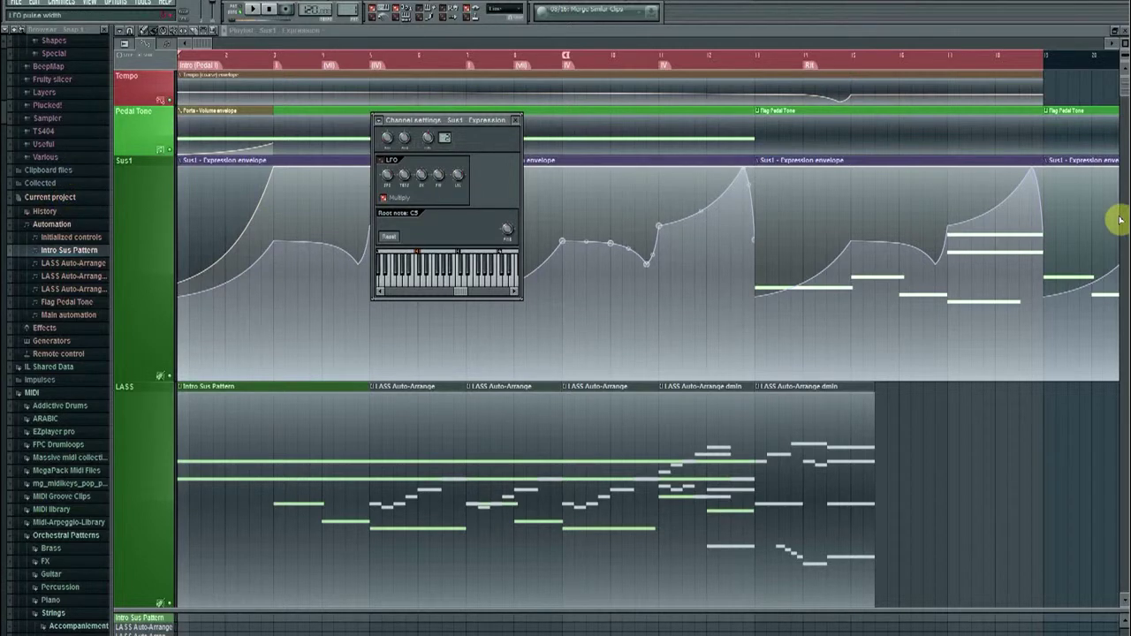
Step: Expand Channel presets > Automation Clips in the browser to reveal the Hello World preset
click(67, 81)
scroll(67, 87, up, 3)
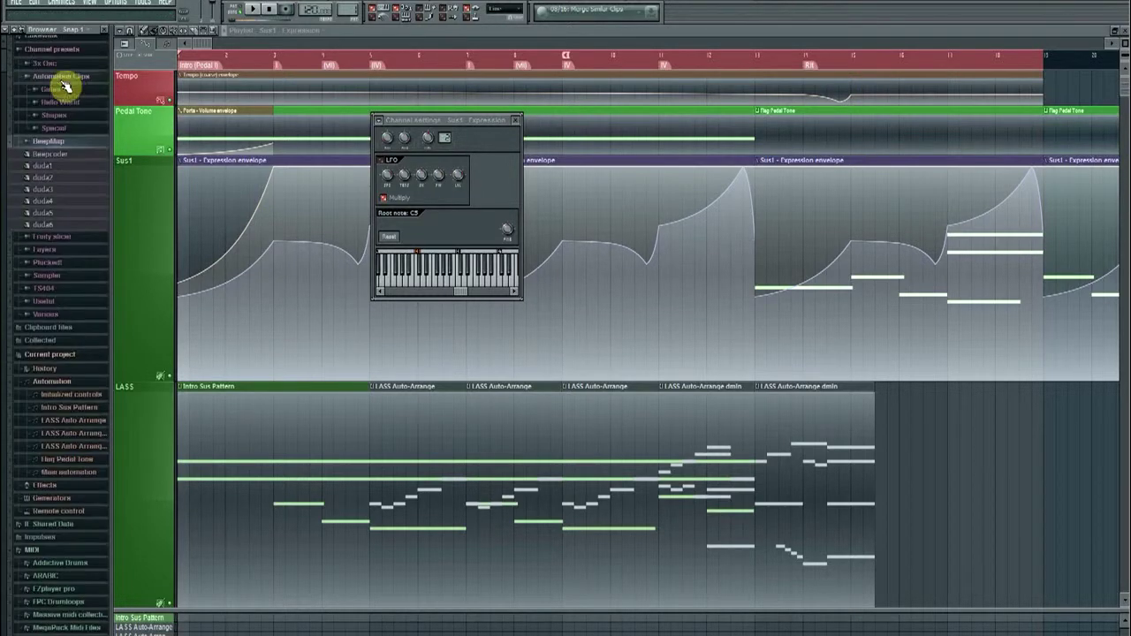
scroll(66, 86, up, 1)
click(67, 83)
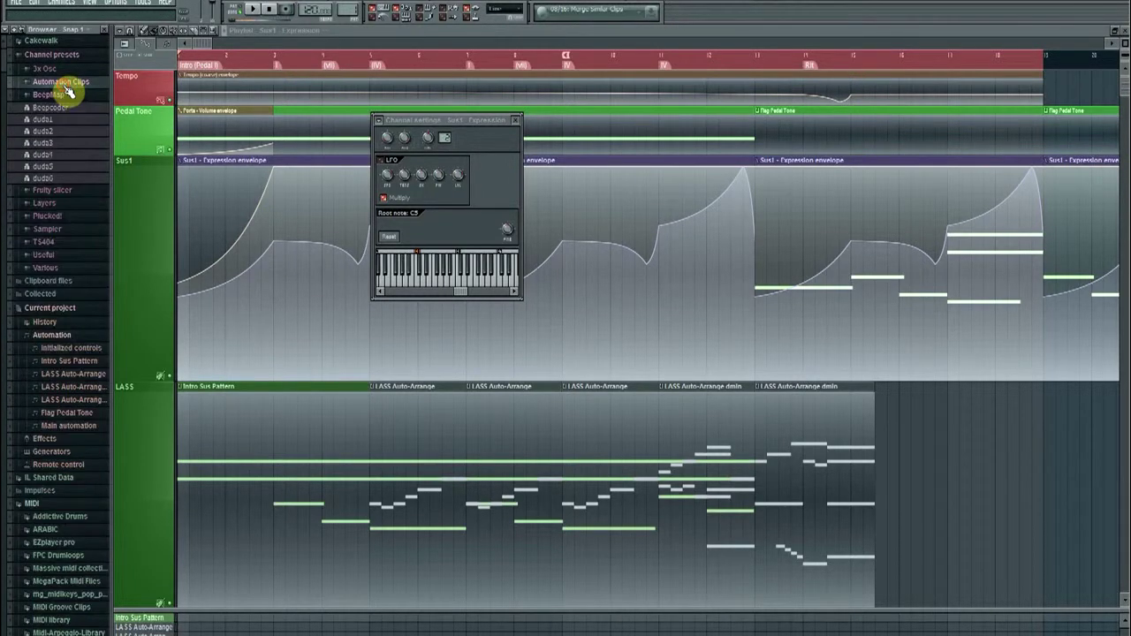
click(66, 84)
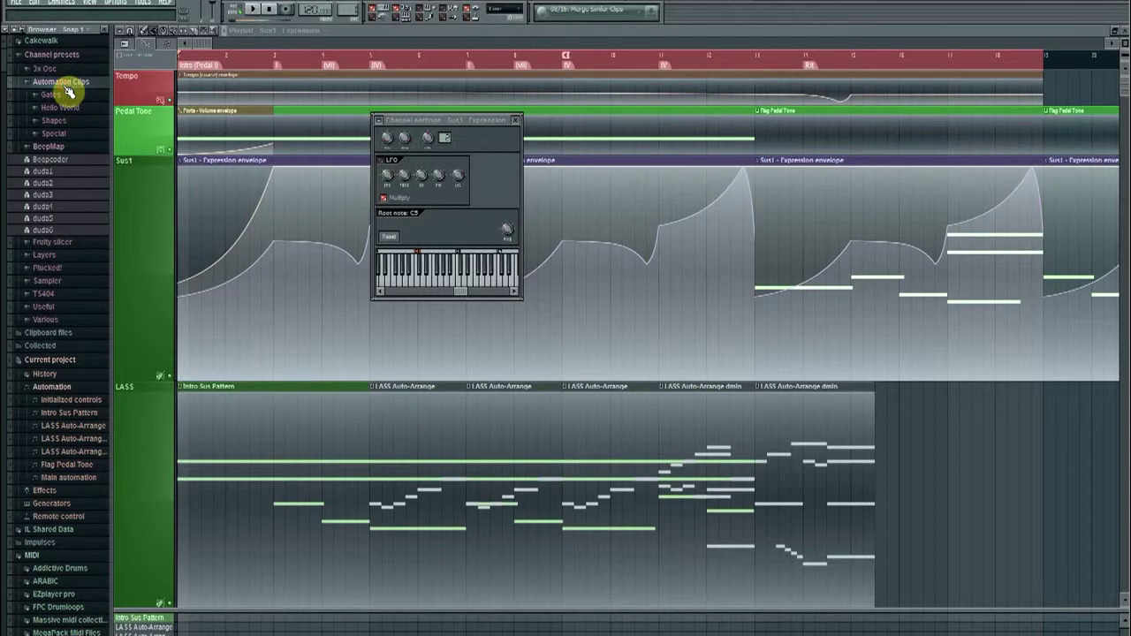
click(62, 109)
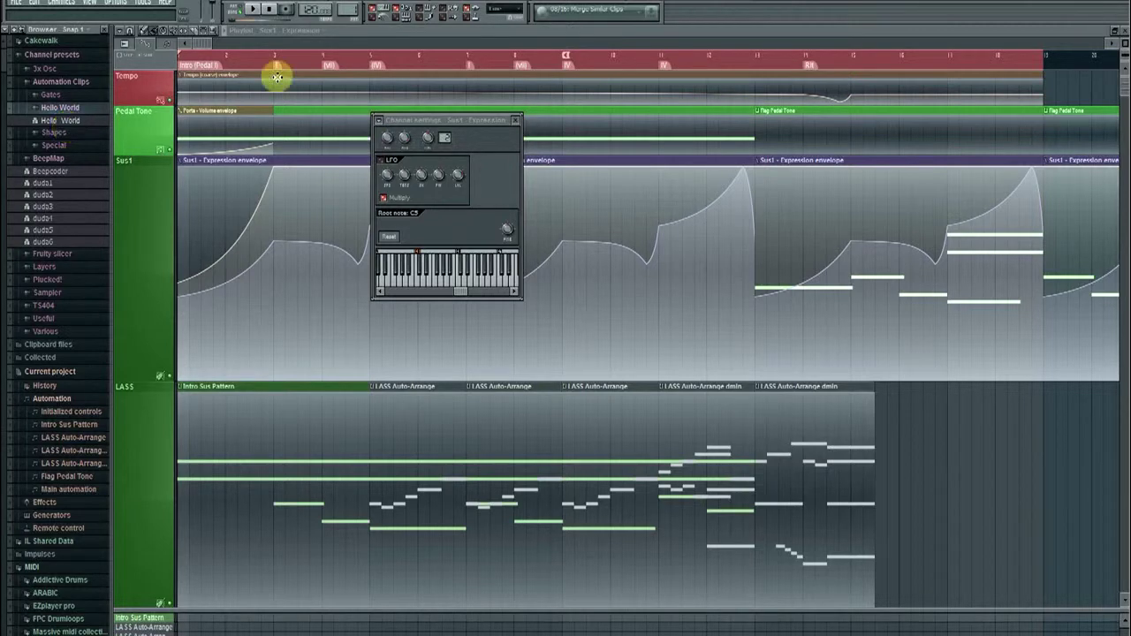
Step: Open the Intro Sus Pattern step sequencer and filter its channels to Strings
click(559, 7)
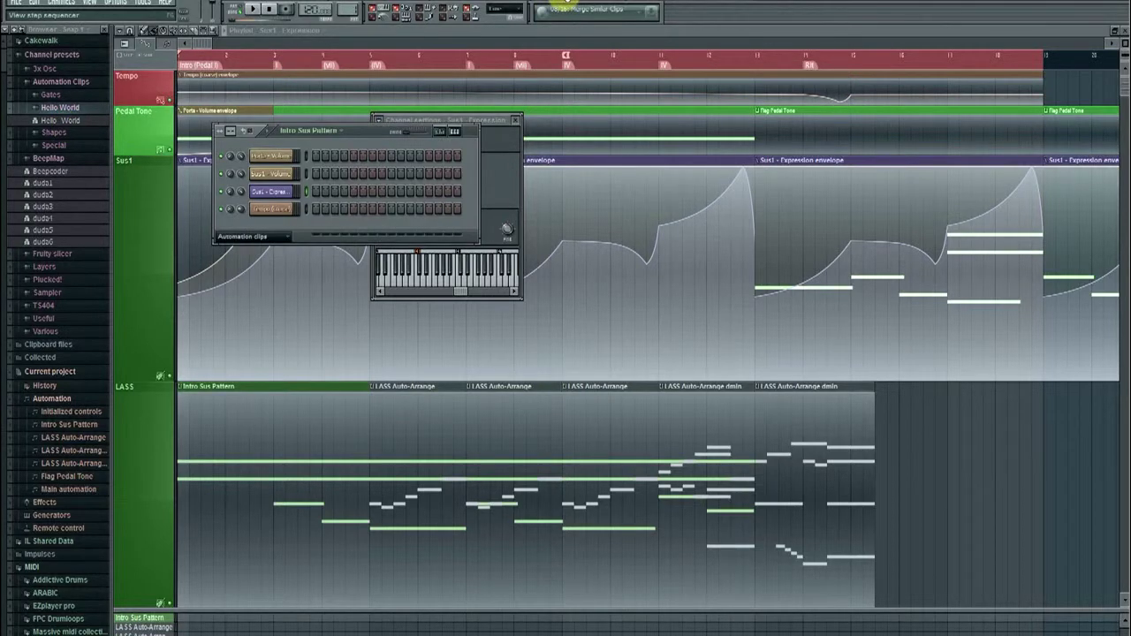
click(241, 238)
click(244, 242)
click(245, 240)
click(248, 237)
click(250, 236)
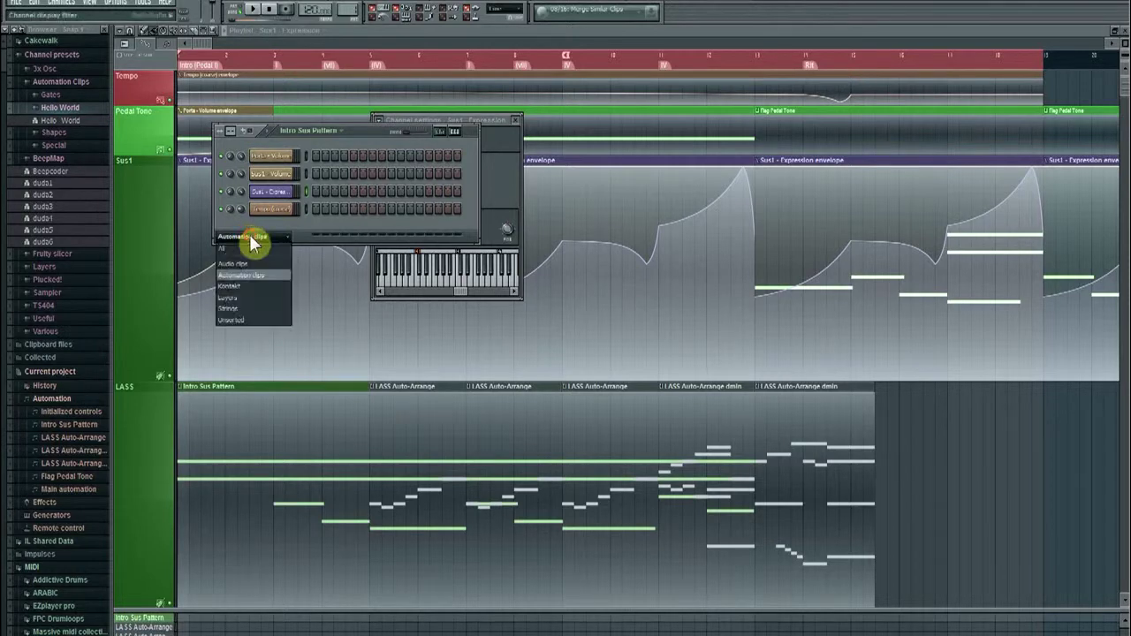
click(256, 288)
click(264, 185)
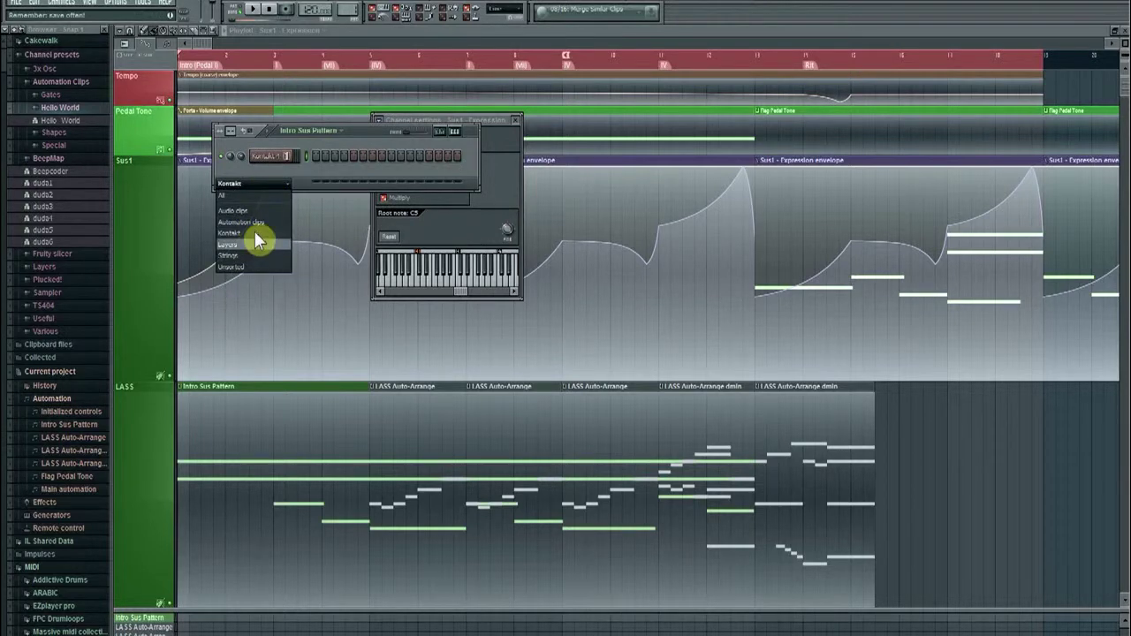
click(249, 257)
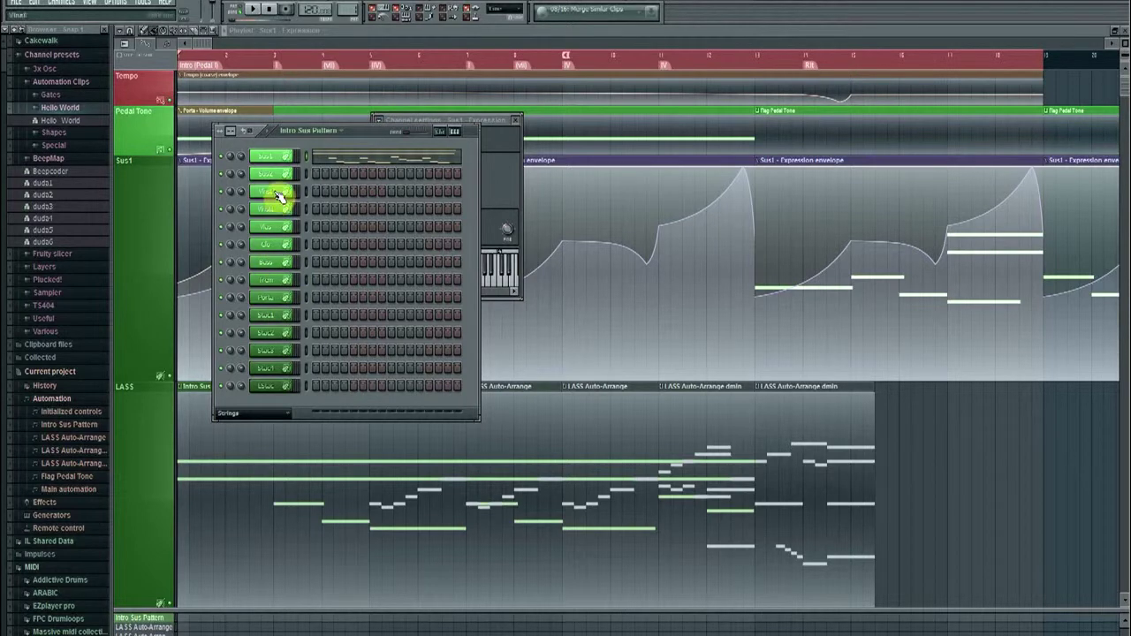
Step: Create a Volume automation clip for the violin channel and drag Hello World.fst onto it
right_click(277, 200)
click(276, 202)
click(276, 203)
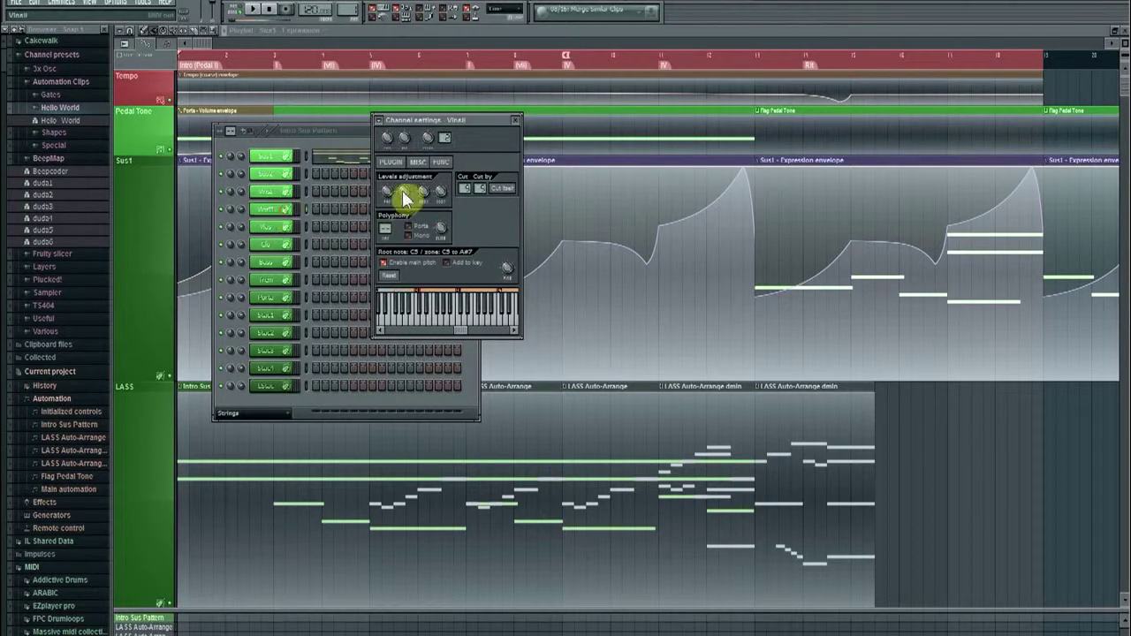
click(392, 163)
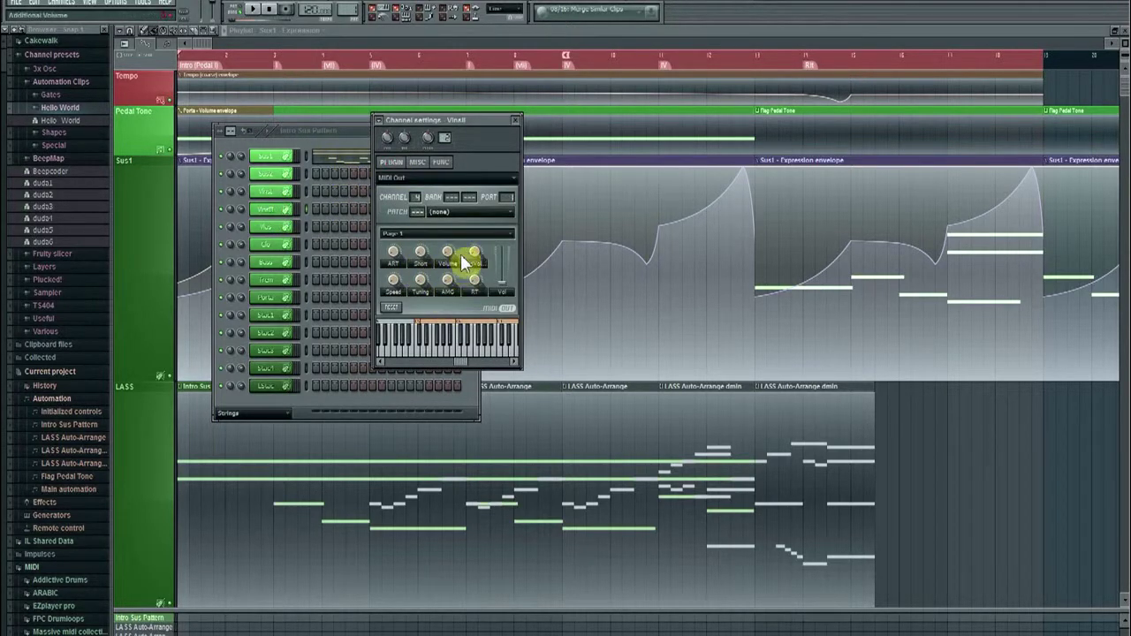
right_click(450, 253)
click(482, 336)
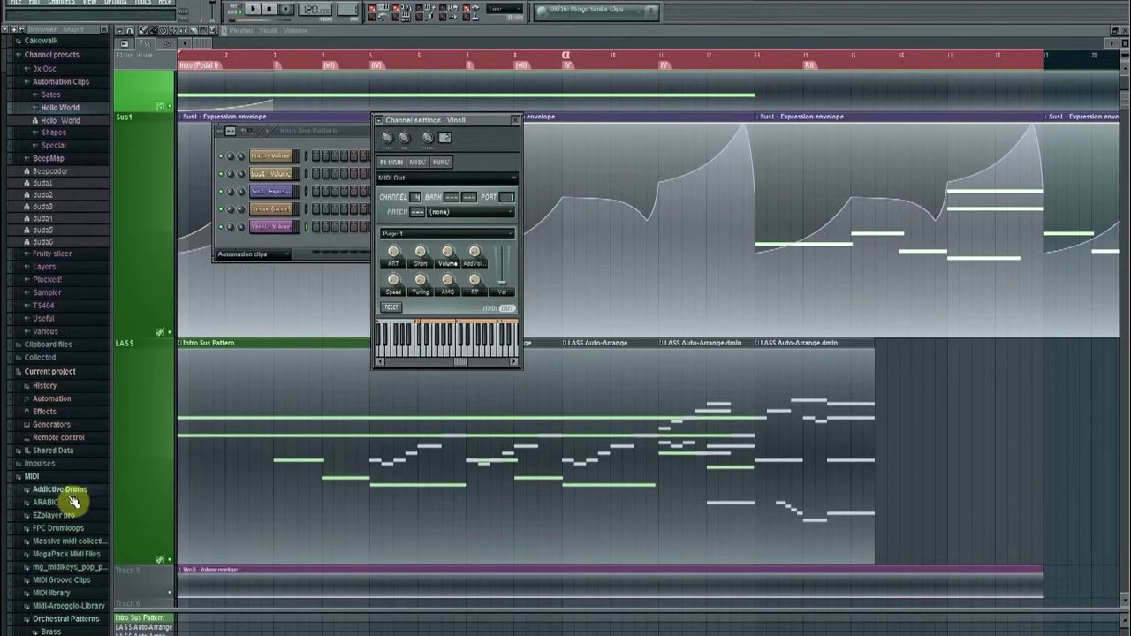
drag(61, 120, 277, 227)
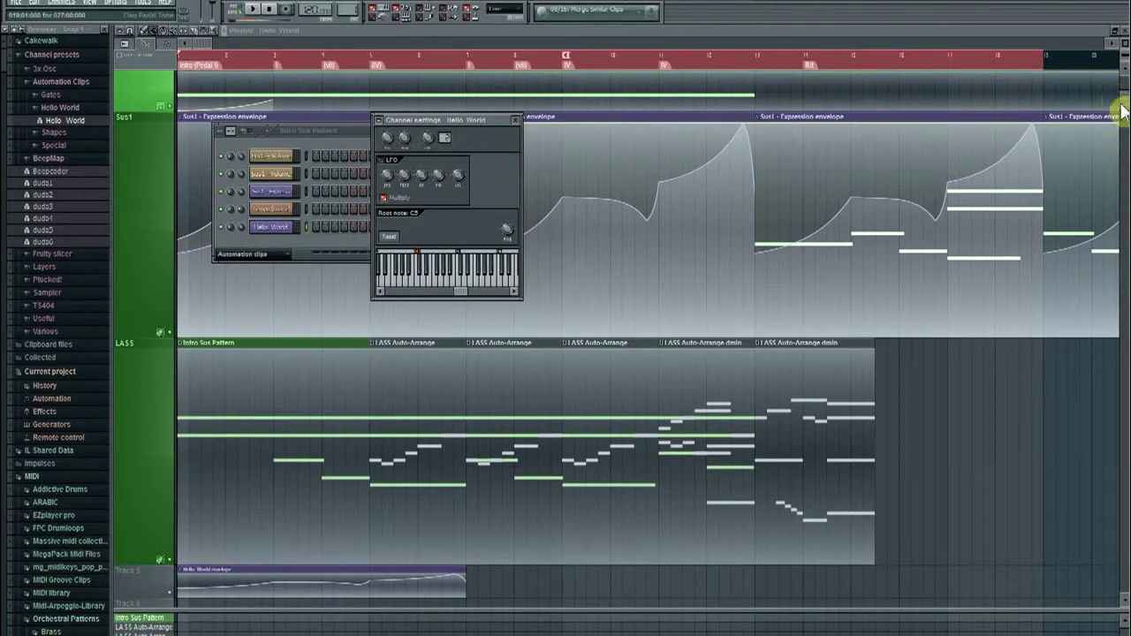
Step: Bring the playlist forward and move the Hello World envelope clip to LASS, then back to Track 5
click(1126, 159)
scroll(1118, 176, down, 3)
scroll(1094, 167, up, 2)
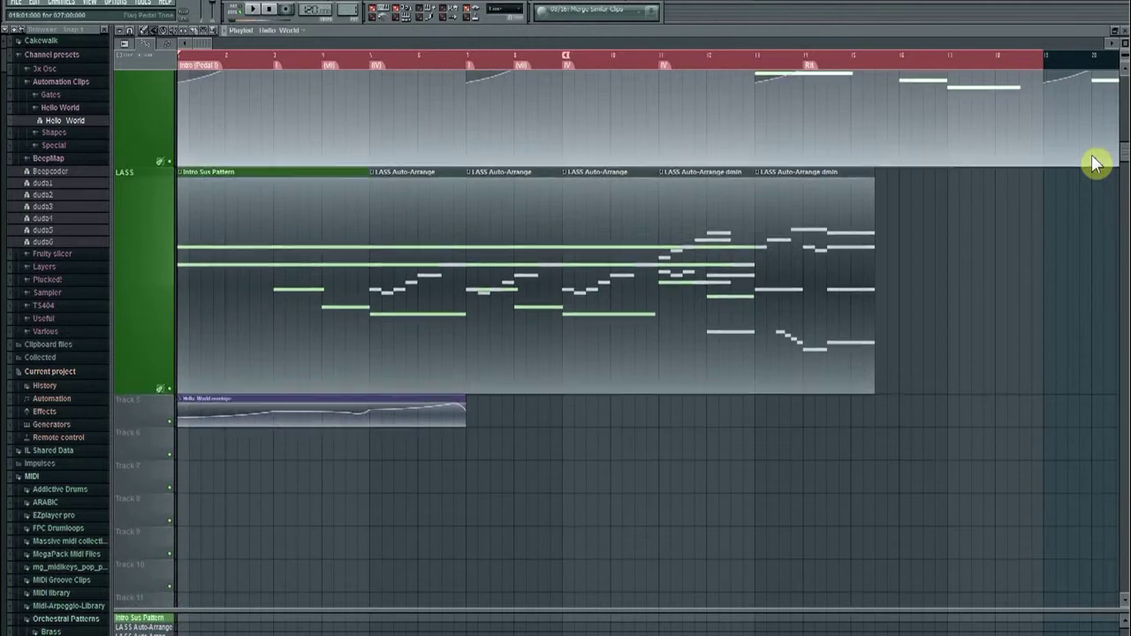
scroll(1089, 144, up, 3)
scroll(1087, 118, down, 3)
click(219, 463)
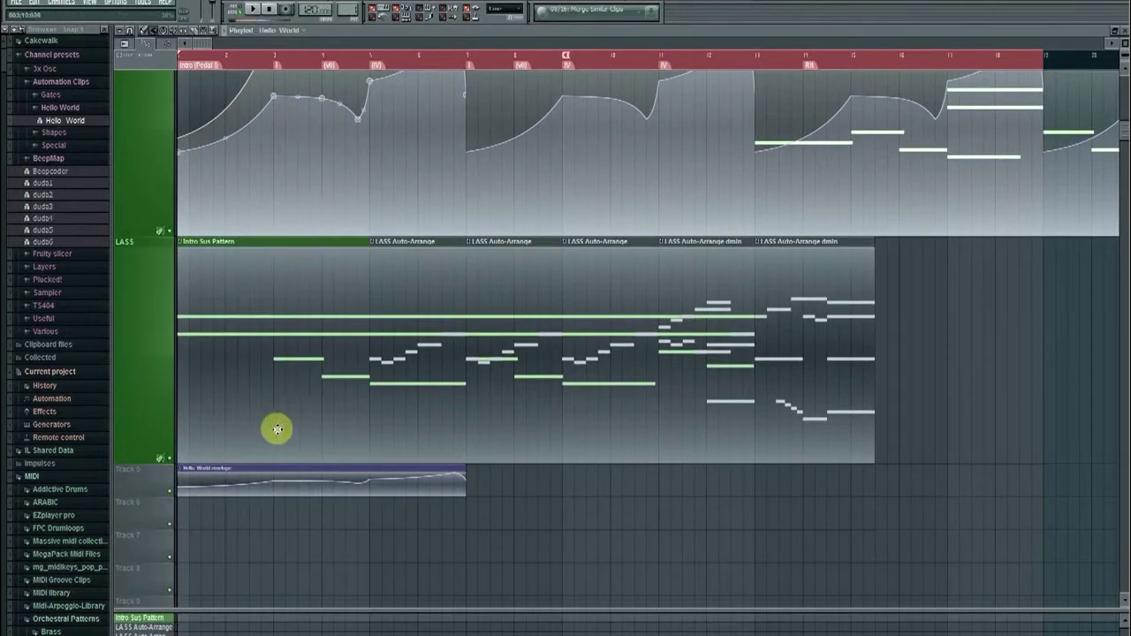
drag(232, 468, 201, 469)
drag(216, 330, 200, 497)
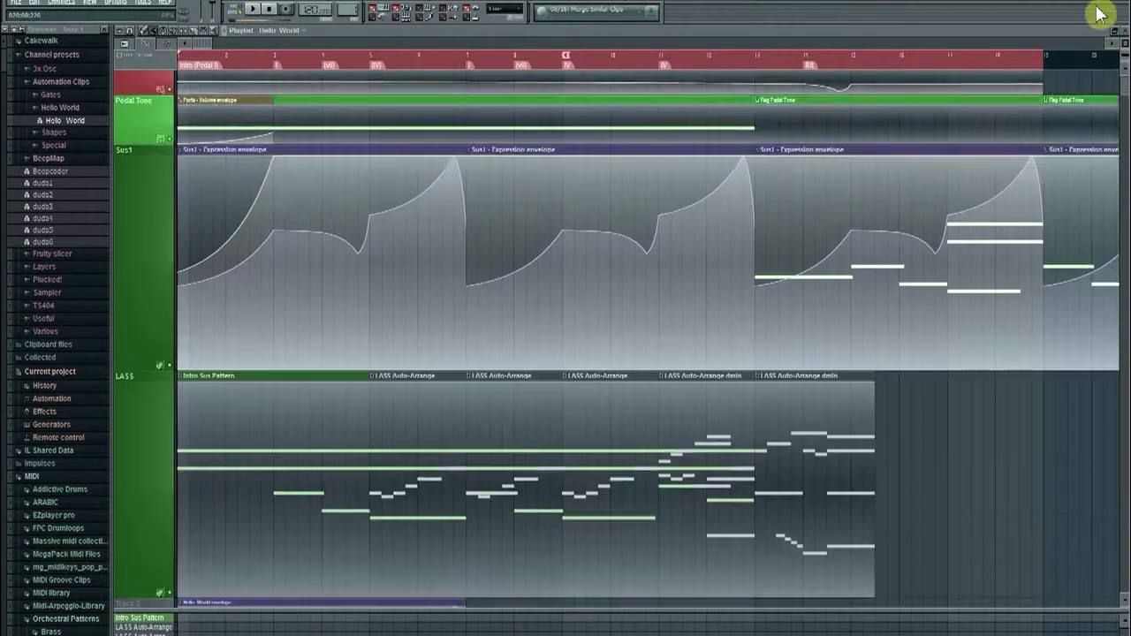
Step: Collapse the BeepMap and Automation Clips preset folders and scroll the playlist back to the opening bars
scroll(1117, 62, up, 3)
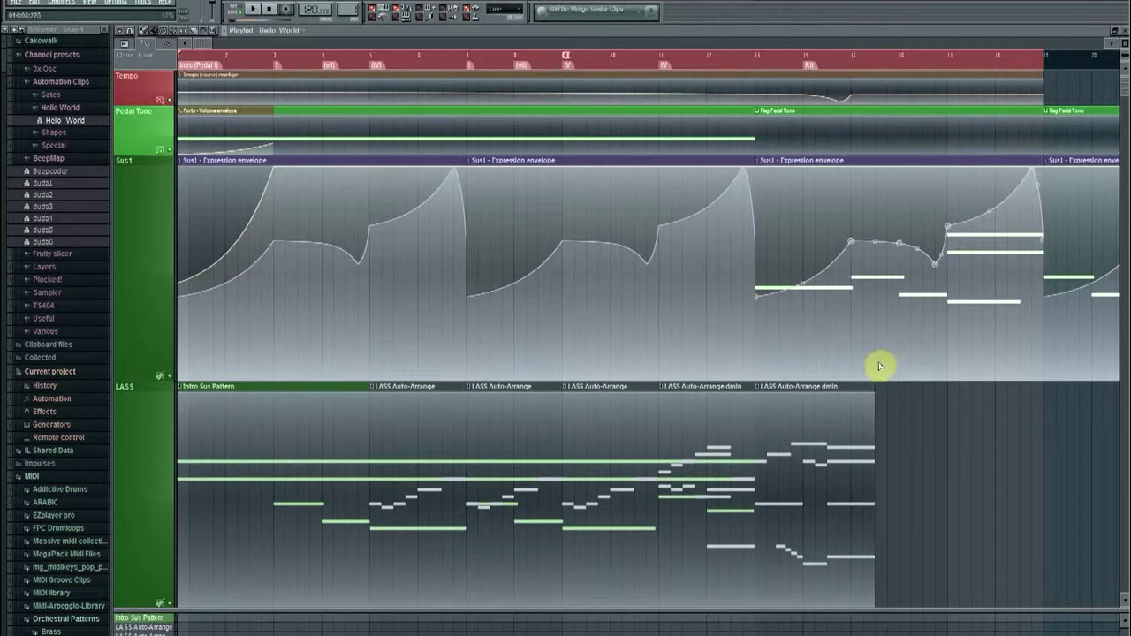
click(67, 159)
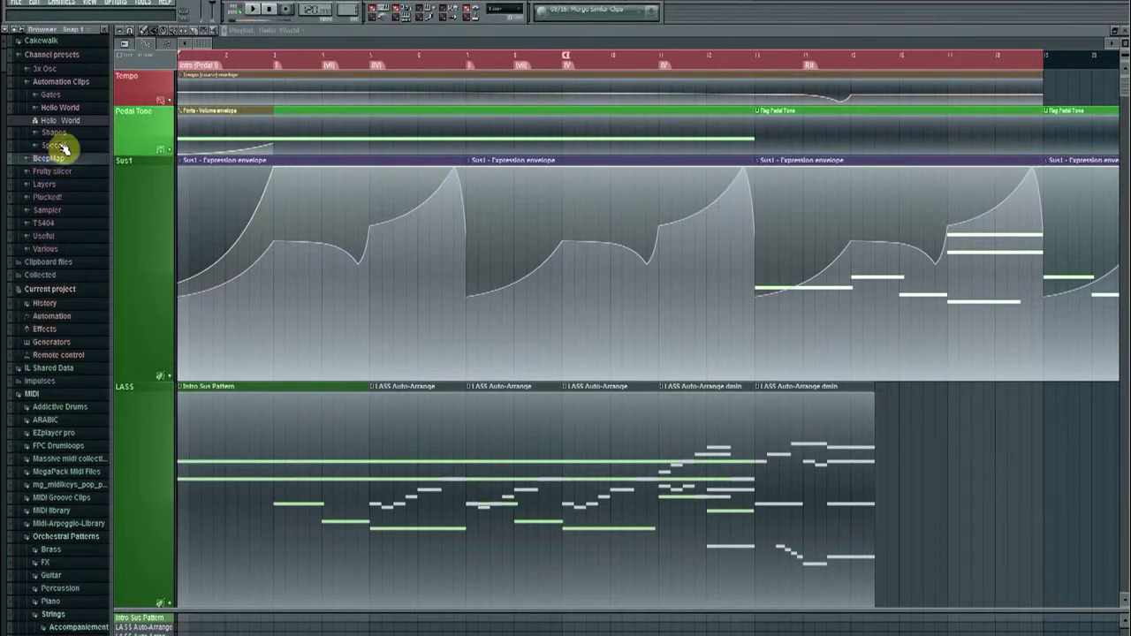
click(63, 85)
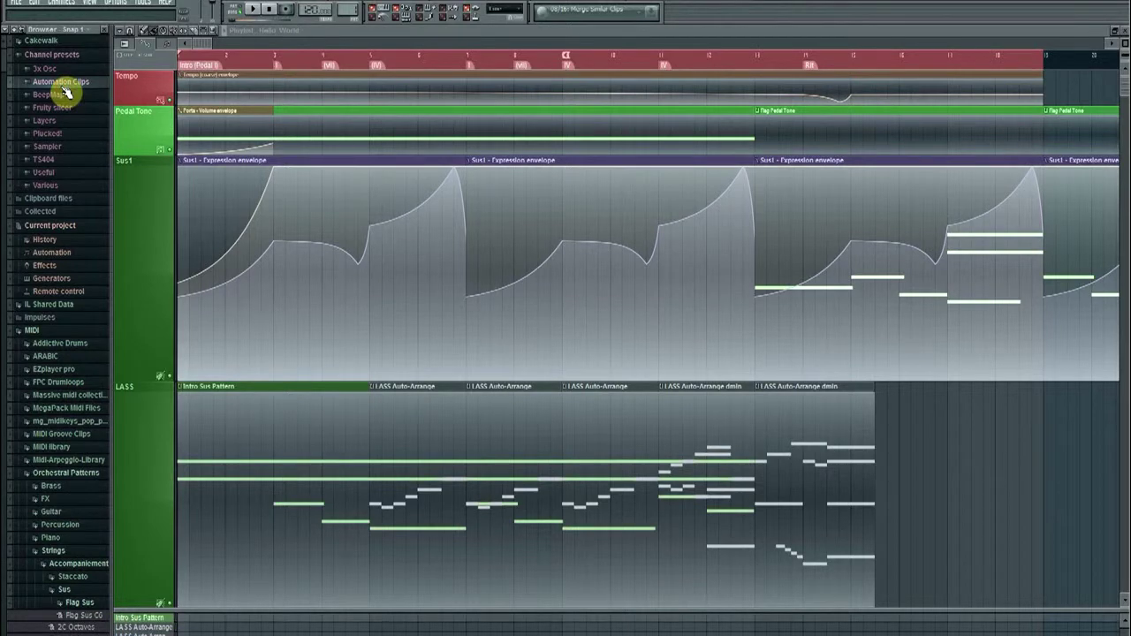
click(360, 60)
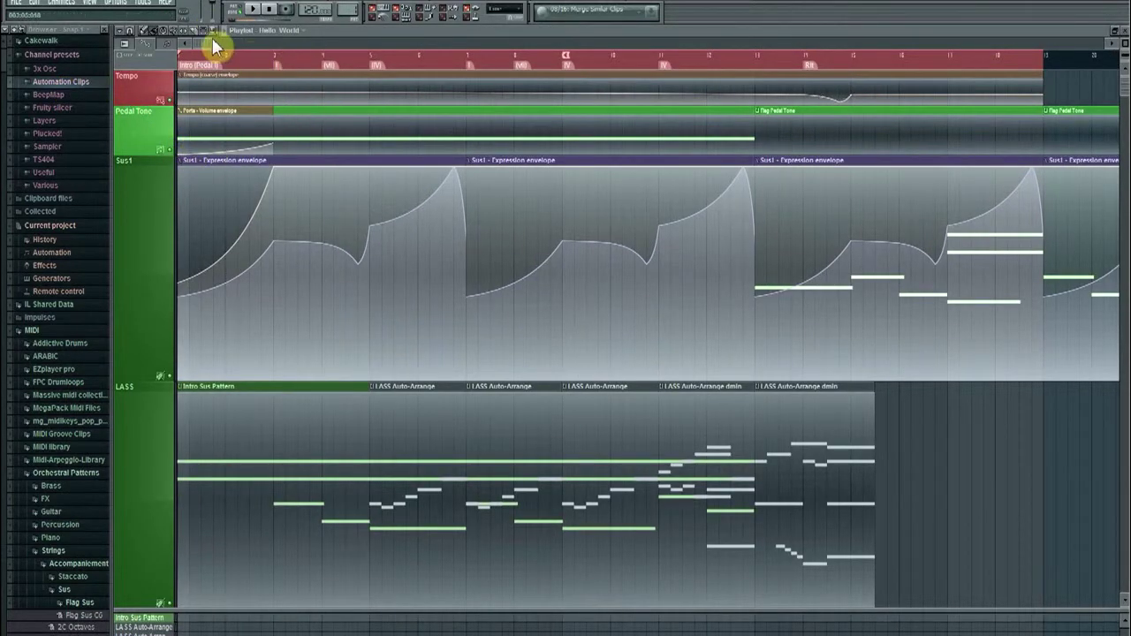
drag(212, 41, 298, 40)
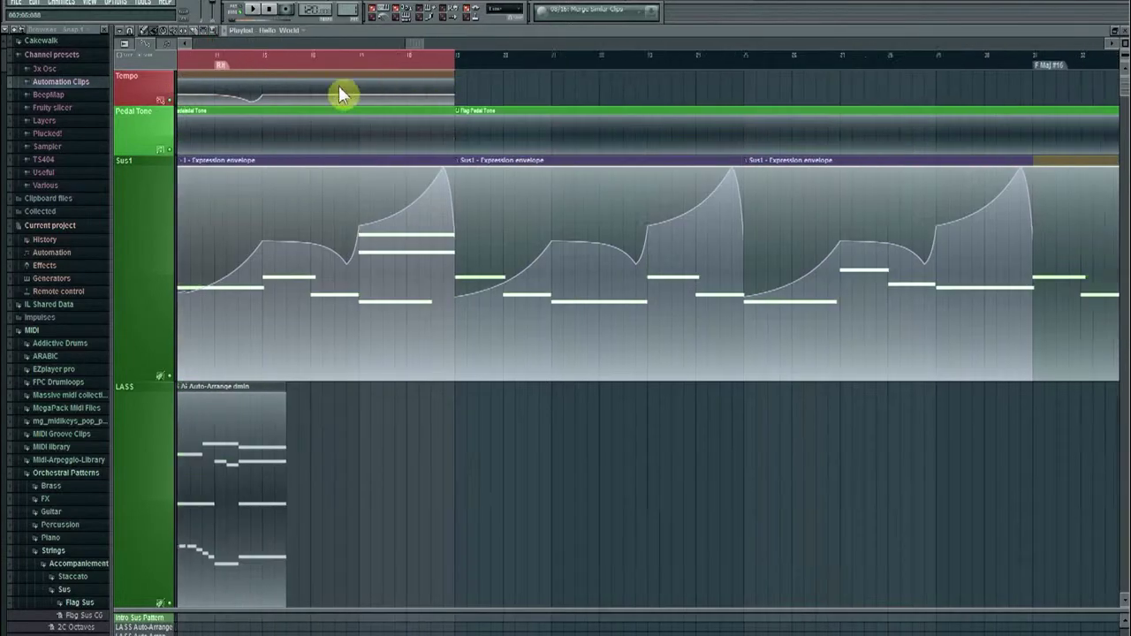